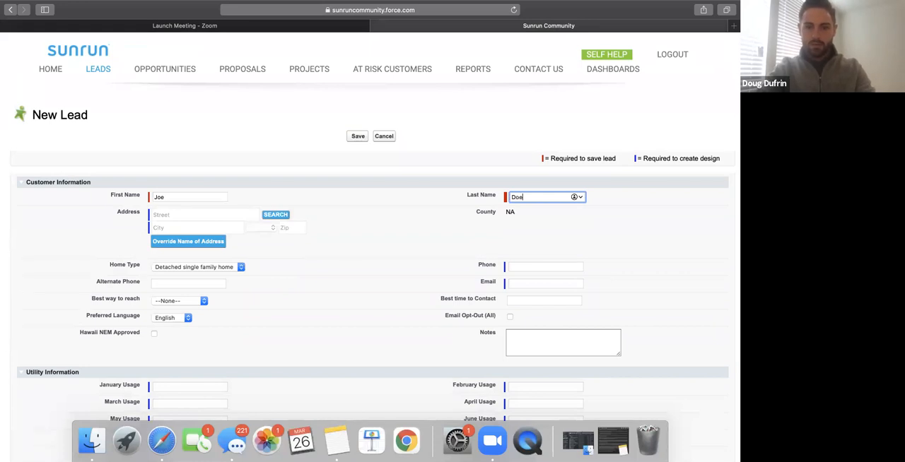
Look up the customer's street address with the address search and choose the matching Aurora, CO suggestion.
left_click(194, 212)
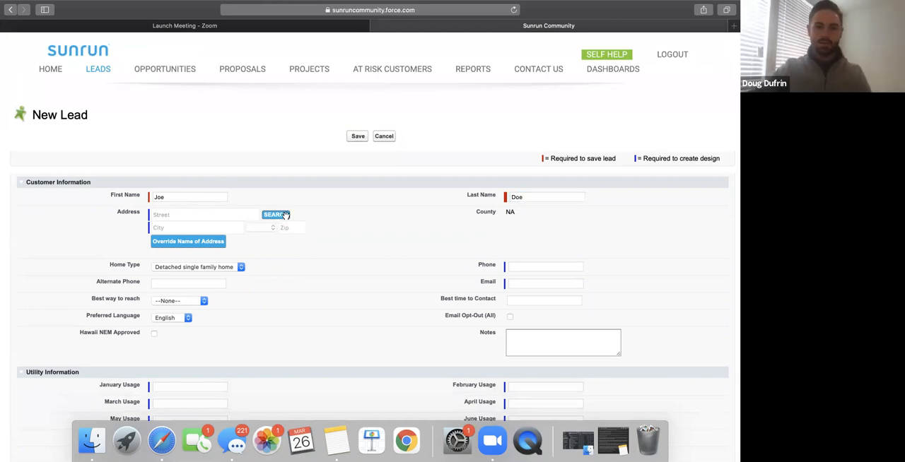
left_click(285, 215)
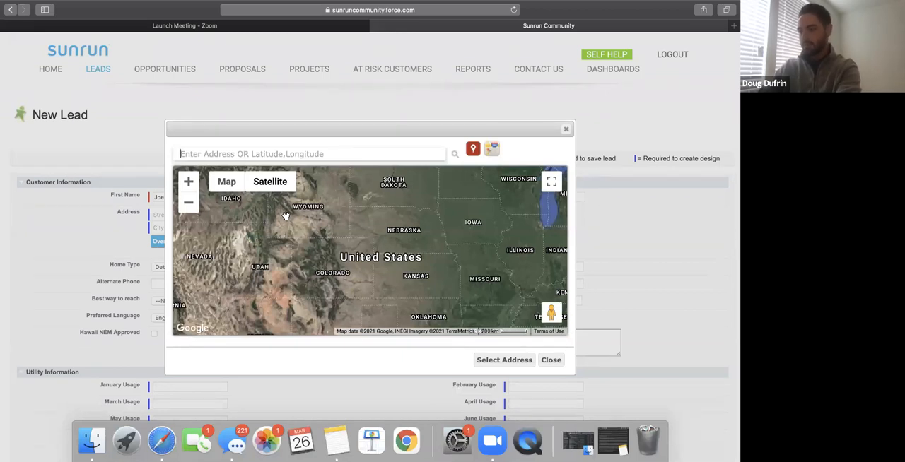
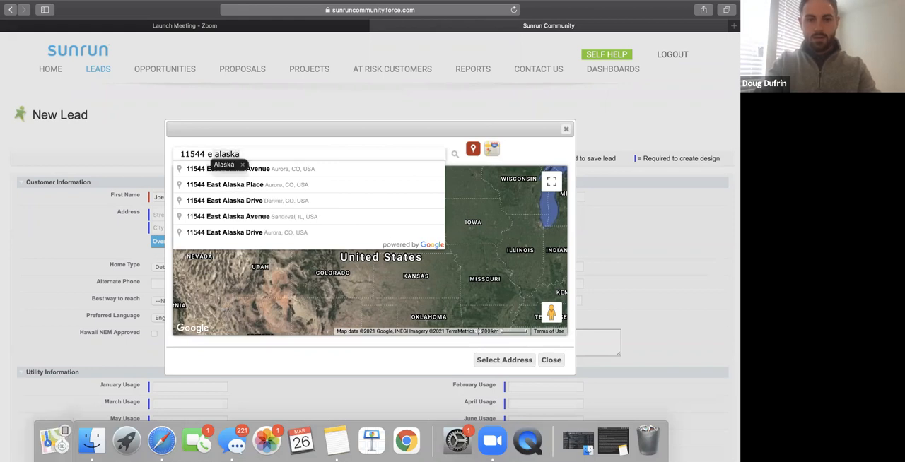
left_click(281, 170)
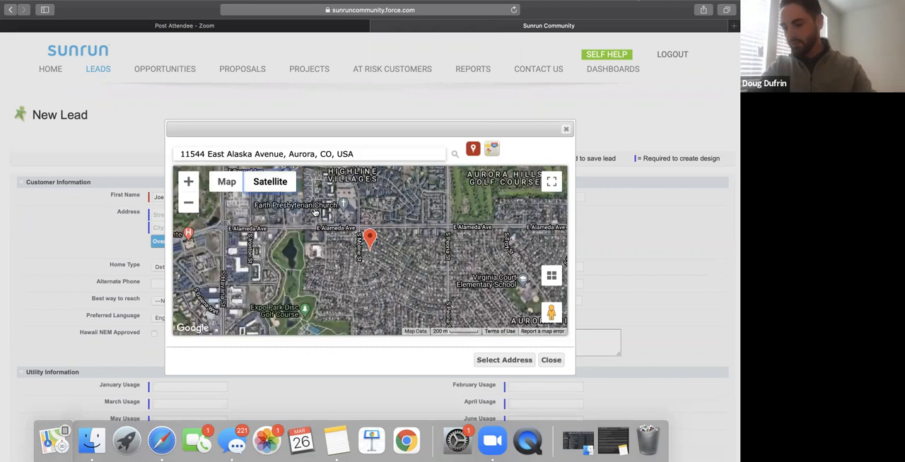
Check the marked house on the satellite map and select it as the lead's address.
left_click(192, 179)
left_click(188, 181)
left_click(189, 181)
left_click(189, 181)
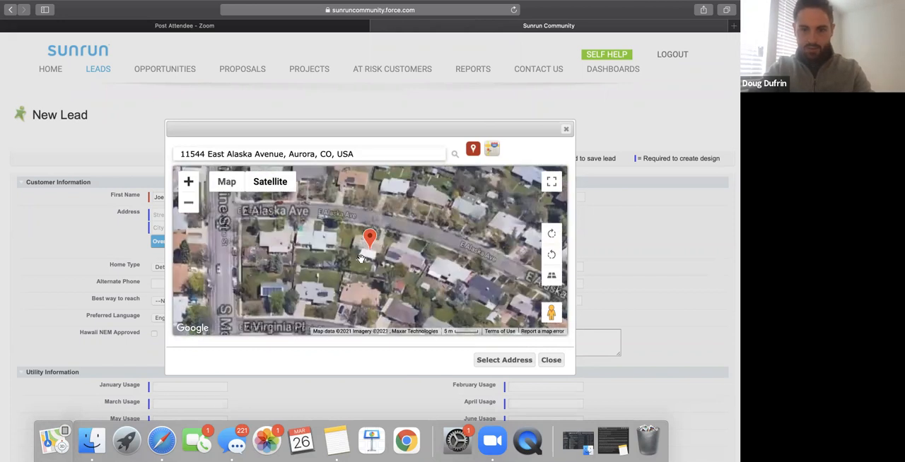
left_click(189, 181)
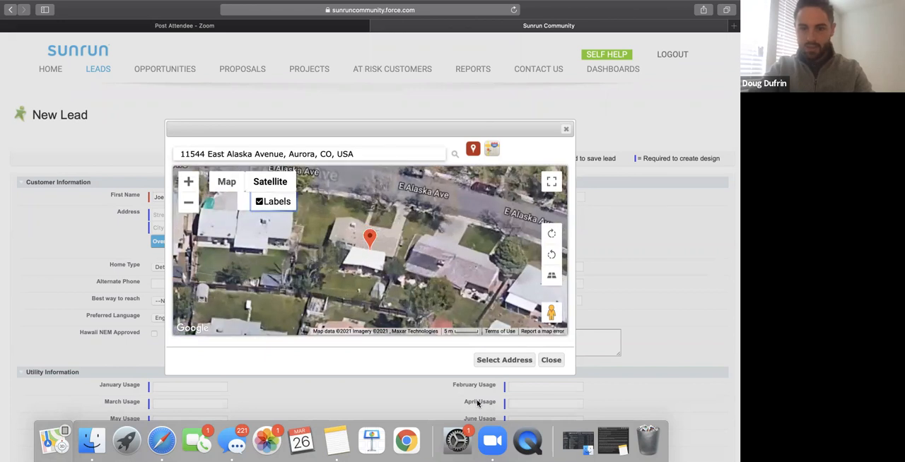
left_click(504, 360)
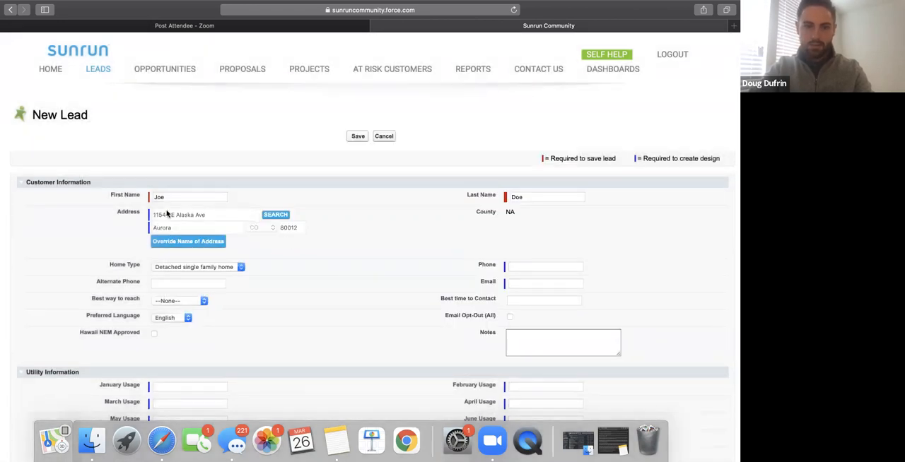
Enter the customer's phone number and email address in the new lead's customer information.
scroll(301, 248, "down", 3)
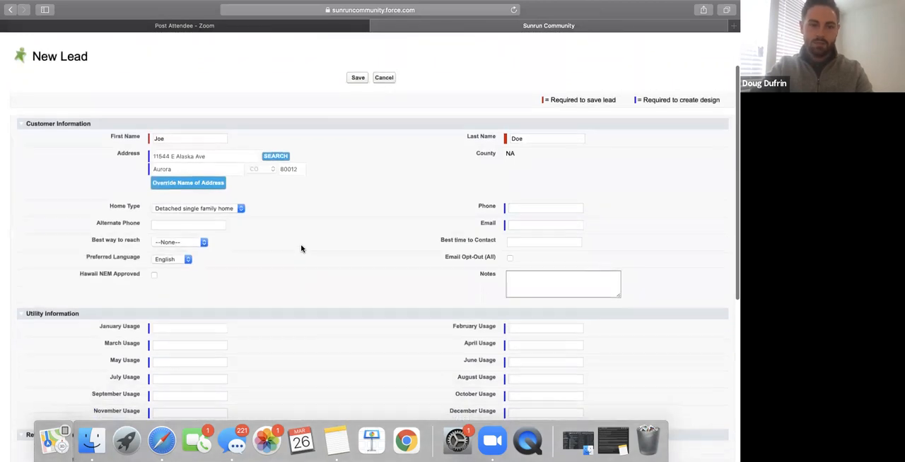
scroll(301, 248, "down", 1)
left_click(519, 204)
type("123) 456-7890")
left_click(549, 220)
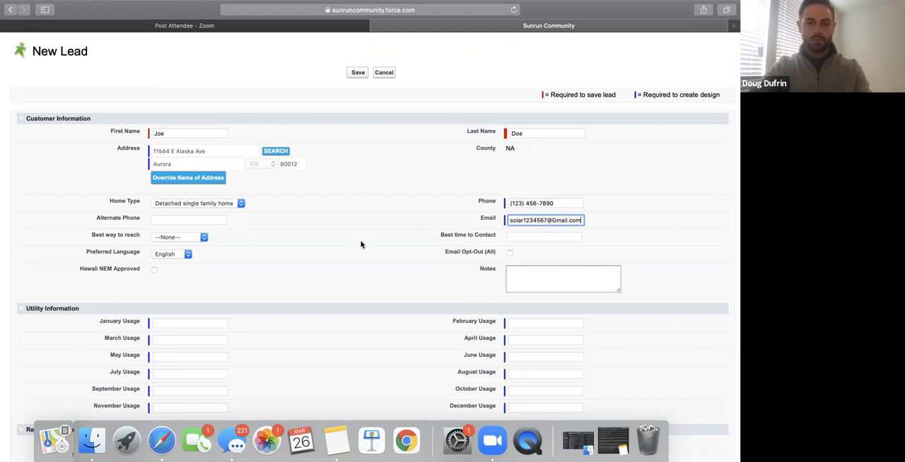
Assign the sales rep in the lead information, leaving the monthly usage fields blank, and save the new lead.
scroll(290, 278, "down", 1)
scroll(289, 279, "down", 2)
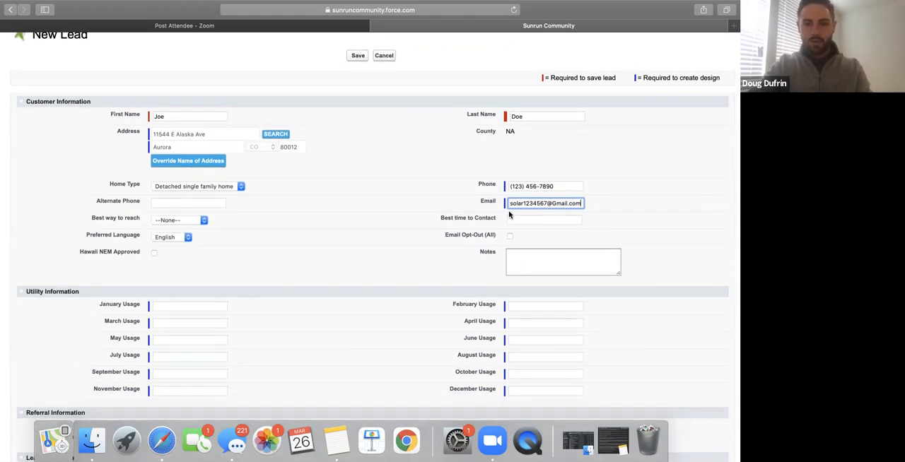
scroll(384, 248, "down", 2)
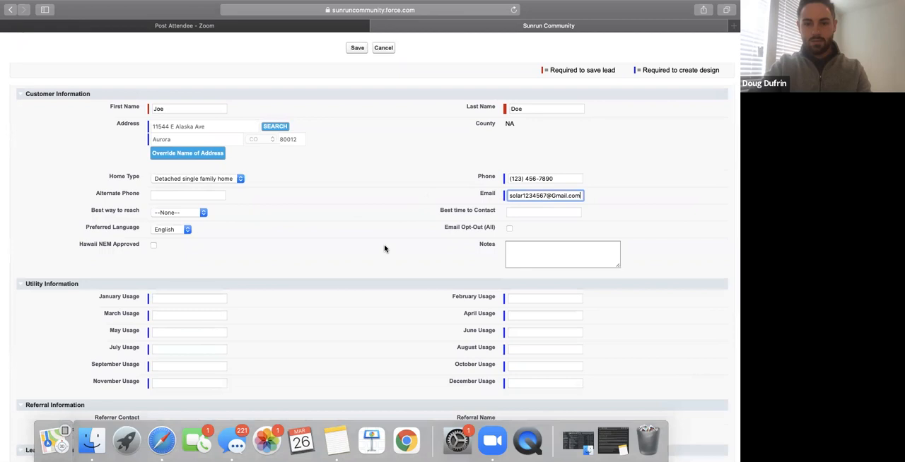
scroll(423, 244, "down", 2)
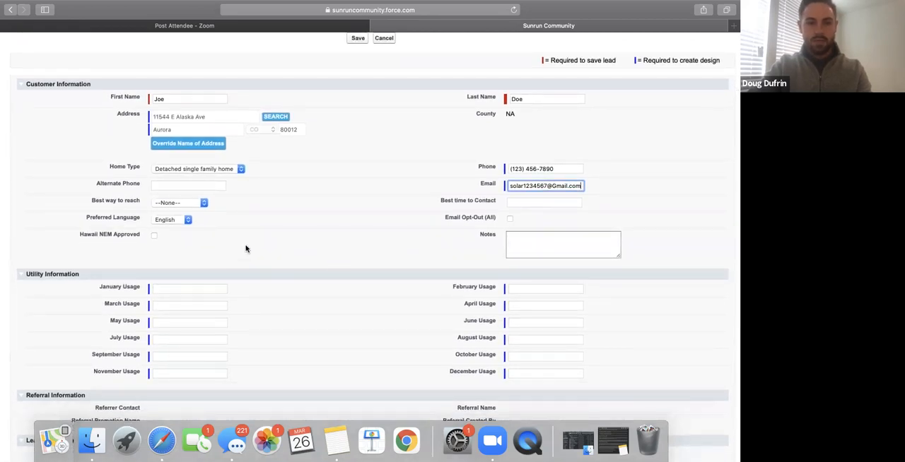
scroll(232, 263, "down", 10)
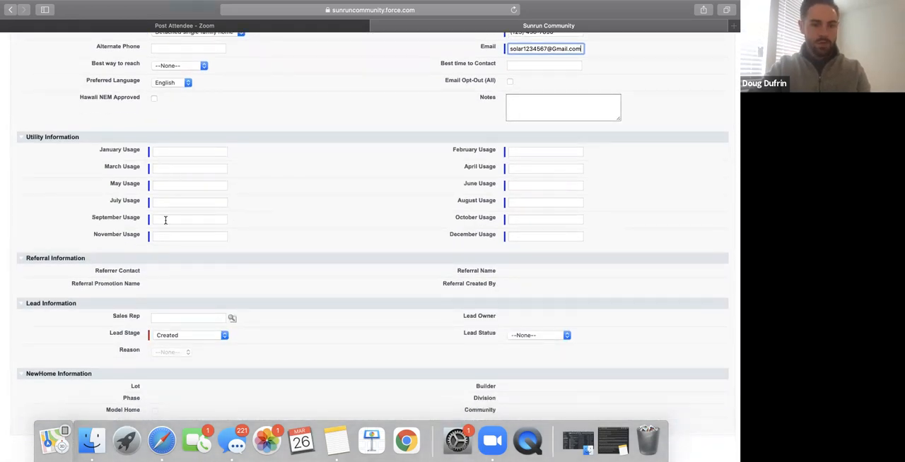
scroll(309, 307, "down", 4)
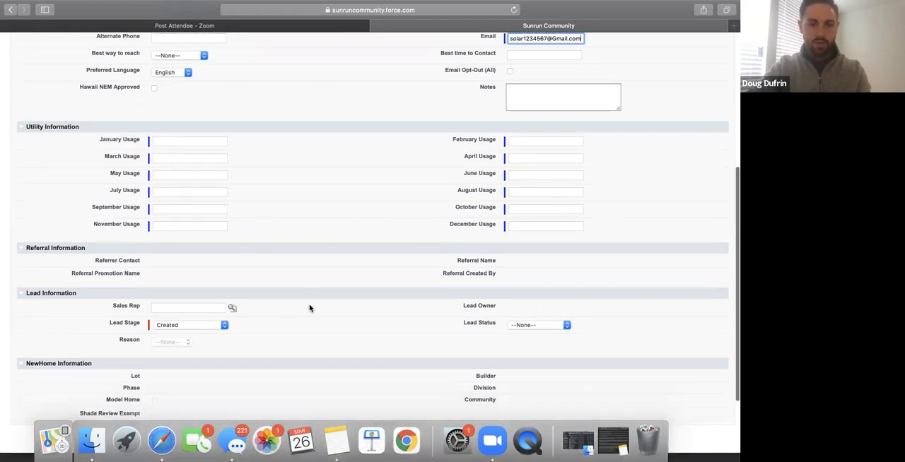
left_click(166, 262)
type("Doug")
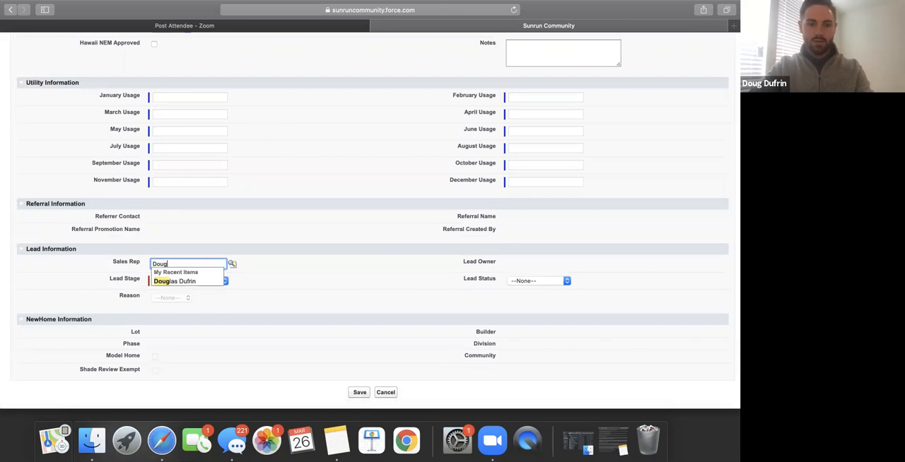
left_click(200, 283)
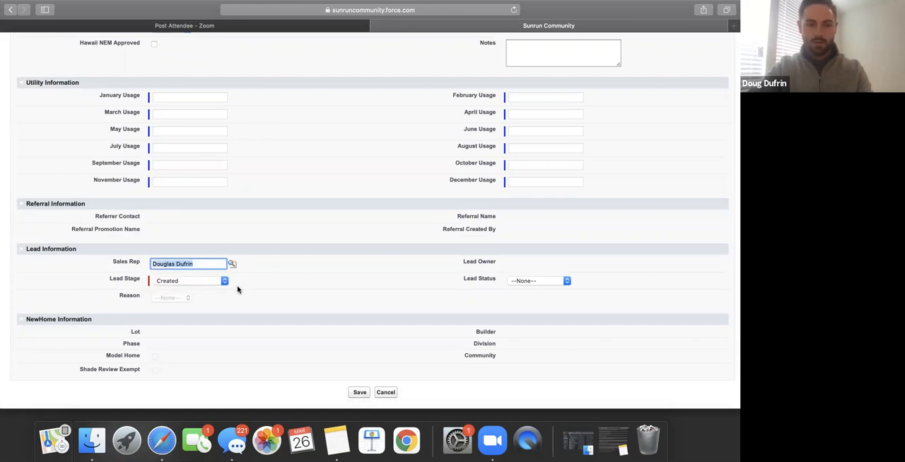
scroll(306, 334, "down", 3)
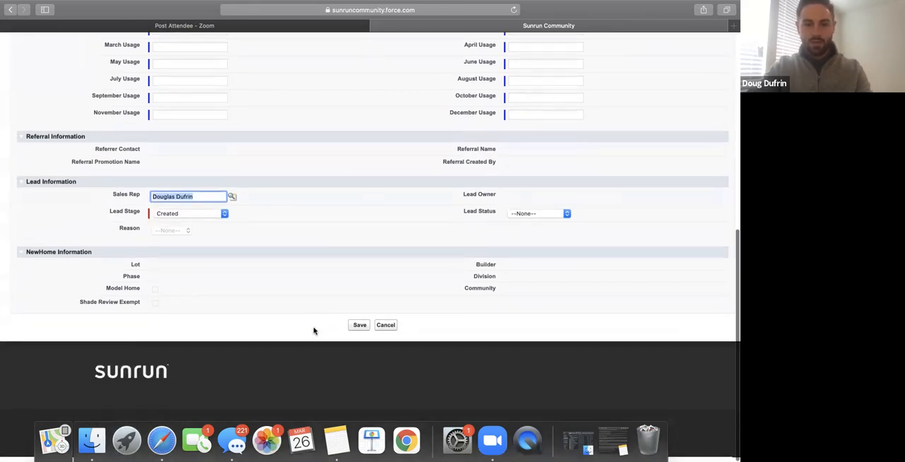
left_click(353, 330)
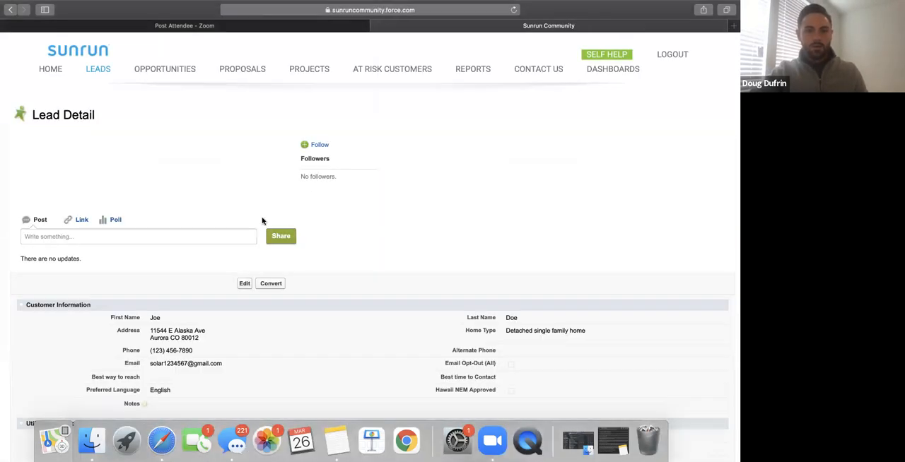
Review the opportunities list, filtering it by the My Opportunities view.
scroll(243, 212, "down", 3)
scroll(244, 211, "up", 3)
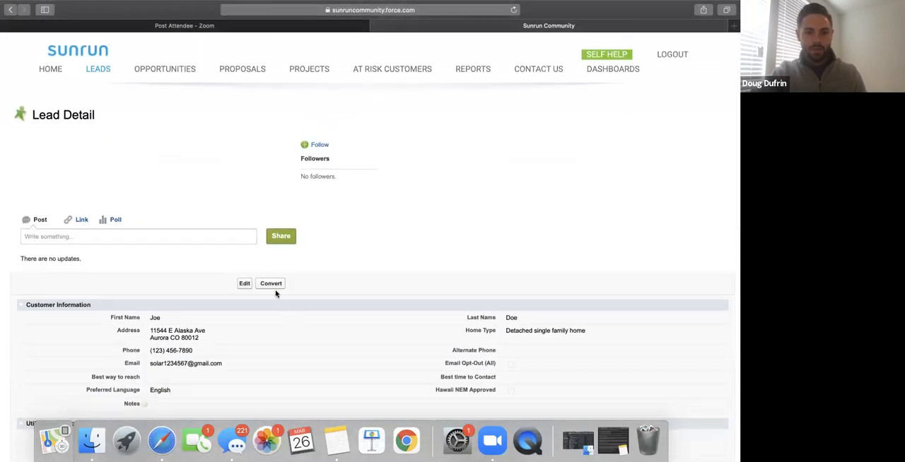
left_click(165, 71)
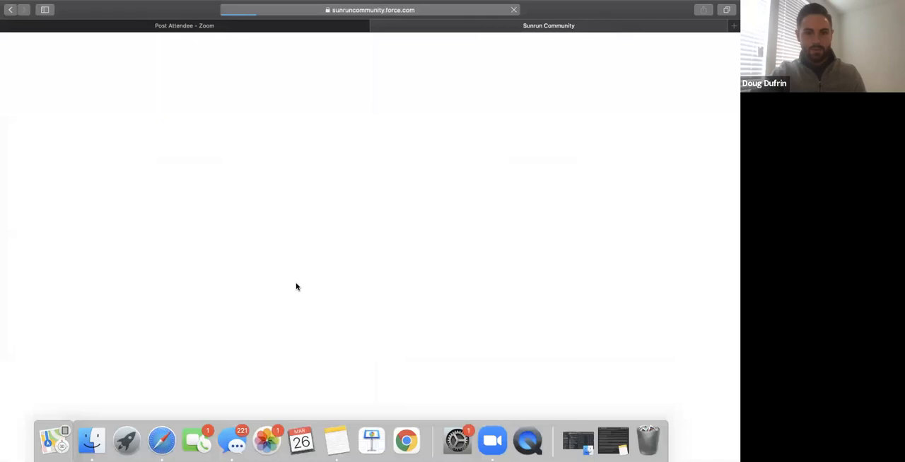
left_click(402, 113)
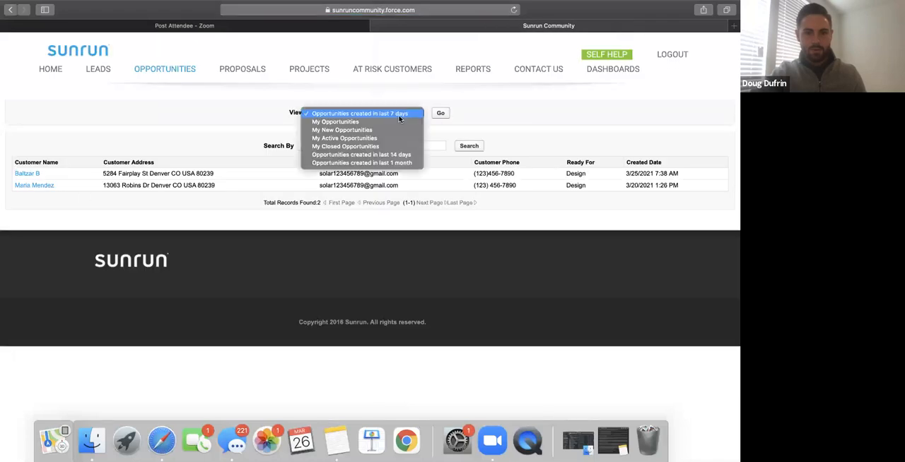
left_click(408, 121)
left_click(438, 114)
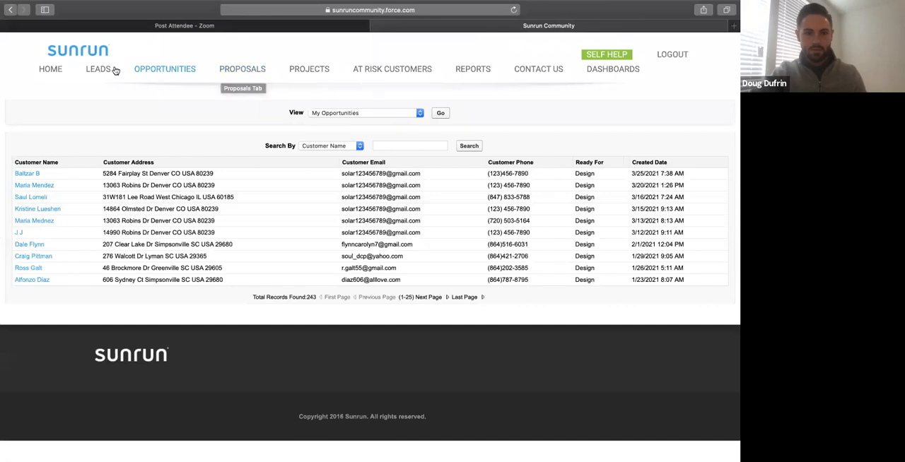
left_click(162, 69)
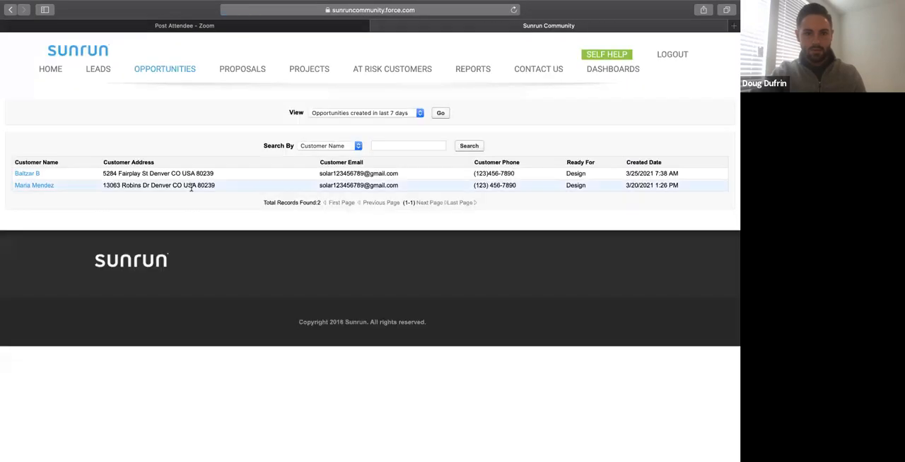
Open the newly saved lead from the leads list and convert it into an opportunity.
left_click(92, 68)
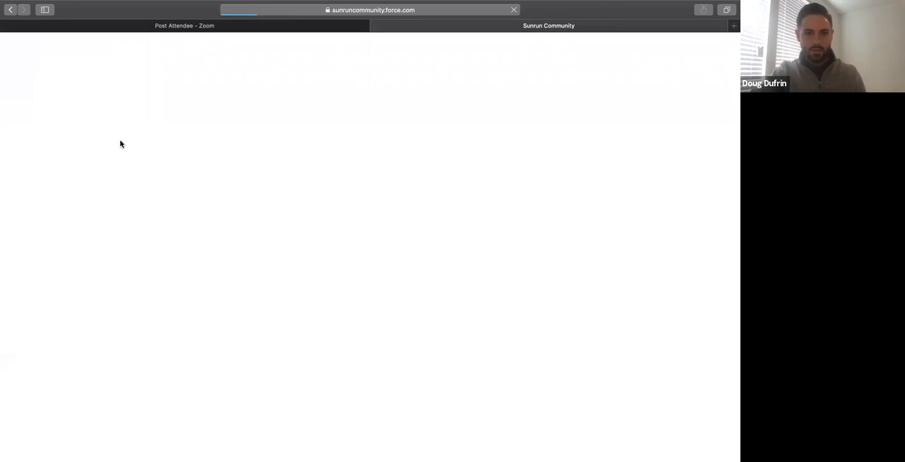
left_click(34, 195)
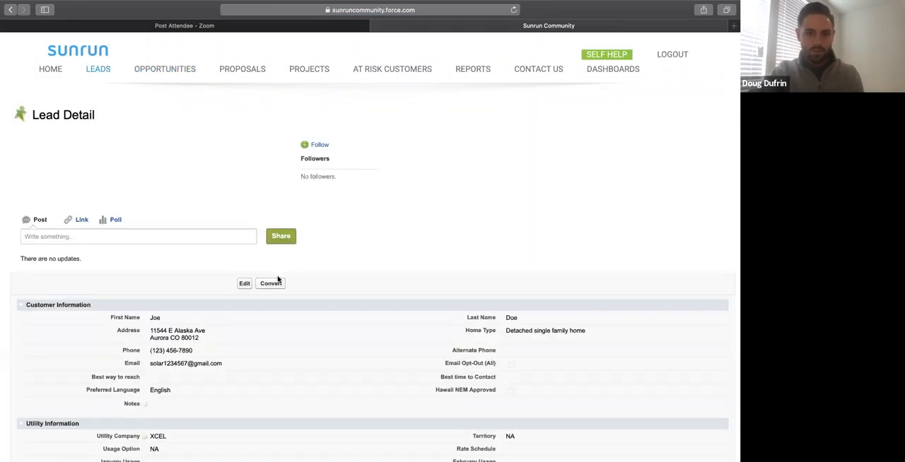
left_click(276, 283)
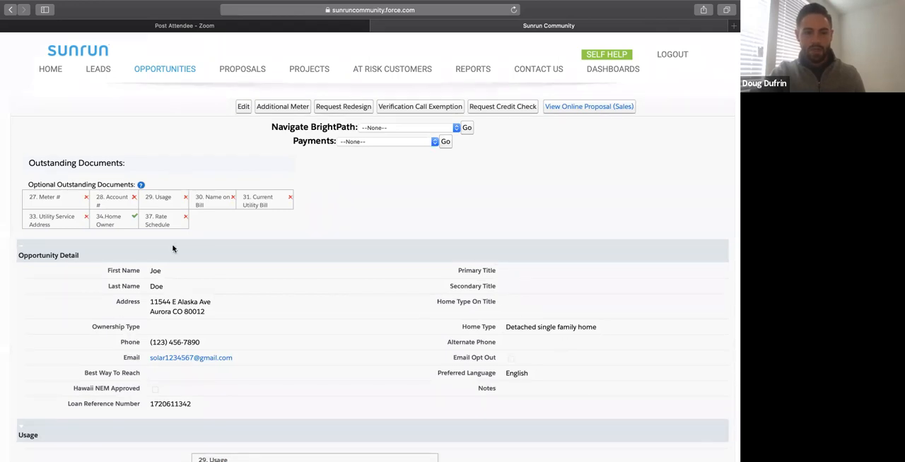
Launch a New Project in BrightPath from the converted opportunity.
left_click(431, 128)
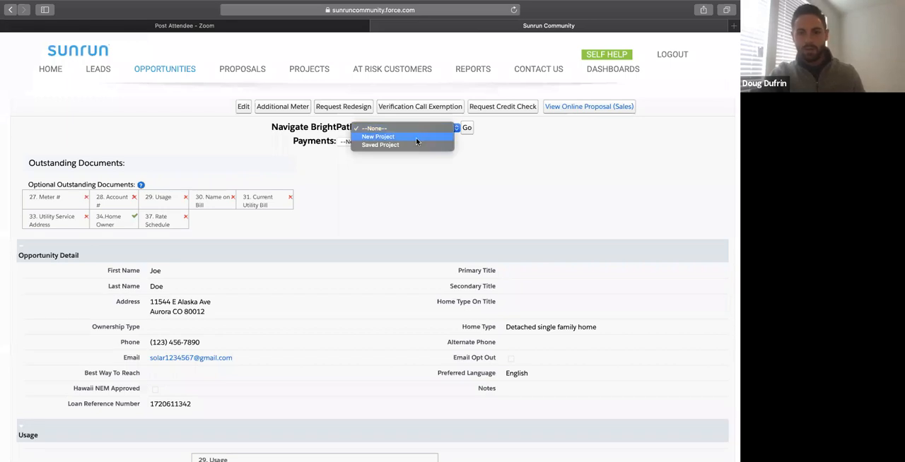
left_click(416, 136)
left_click(422, 142)
left_click(427, 140)
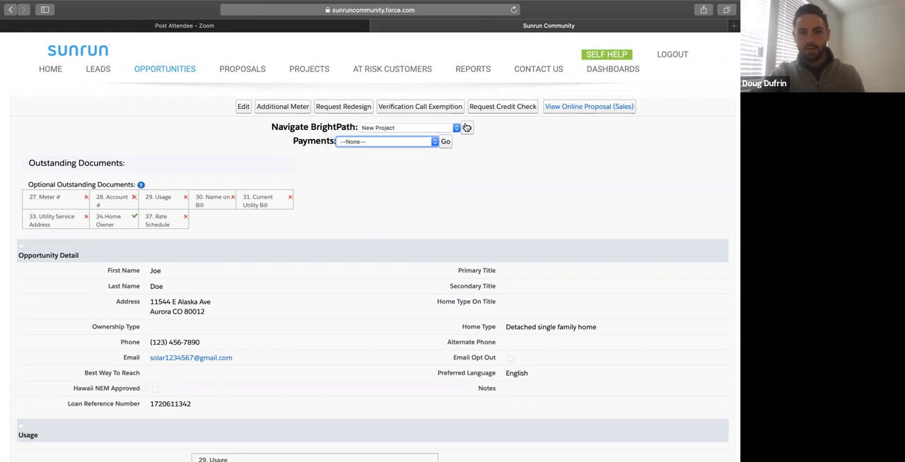
left_click(467, 127)
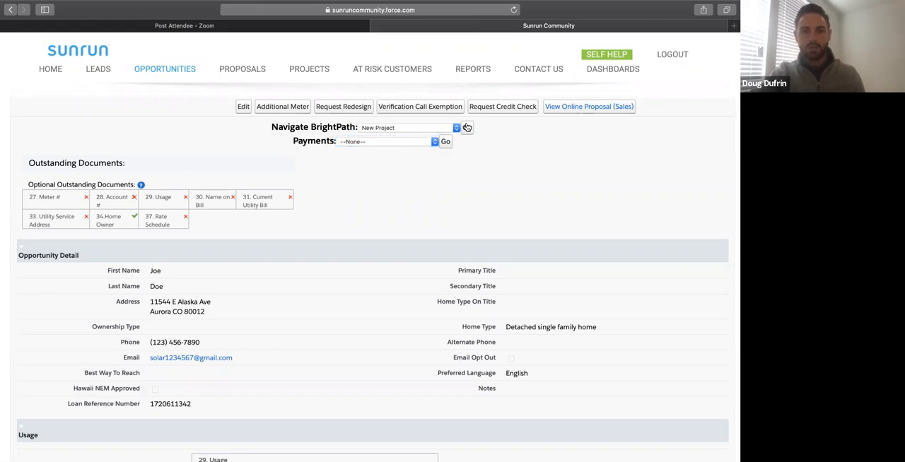
left_click(466, 127)
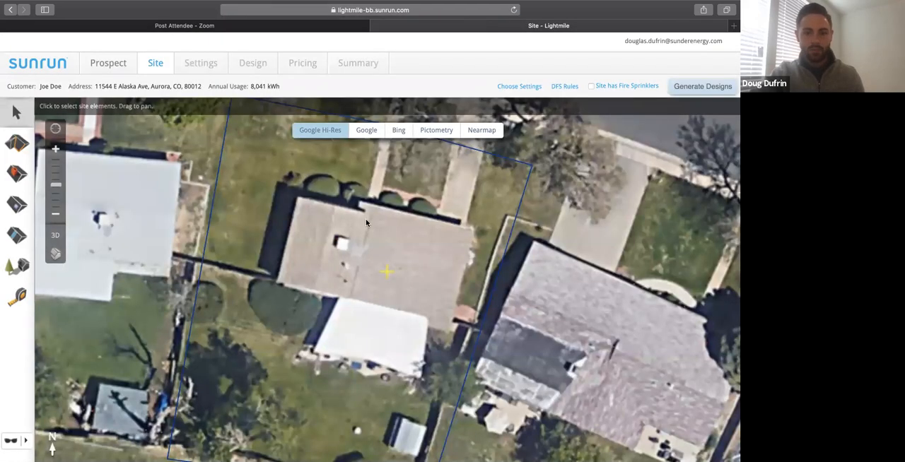
Outline the narrow western roof slope of the property's house as a four-cornered roof surface, from the ridge to the outer eave.
left_click(21, 142)
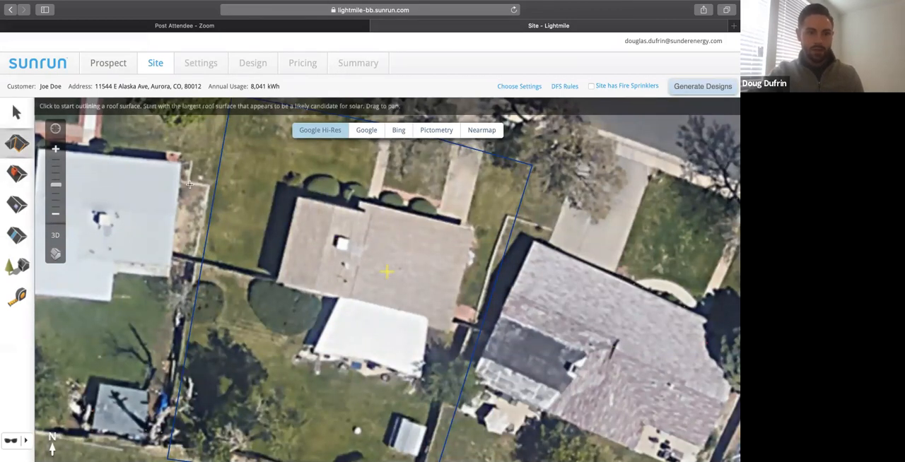
left_click(335, 206)
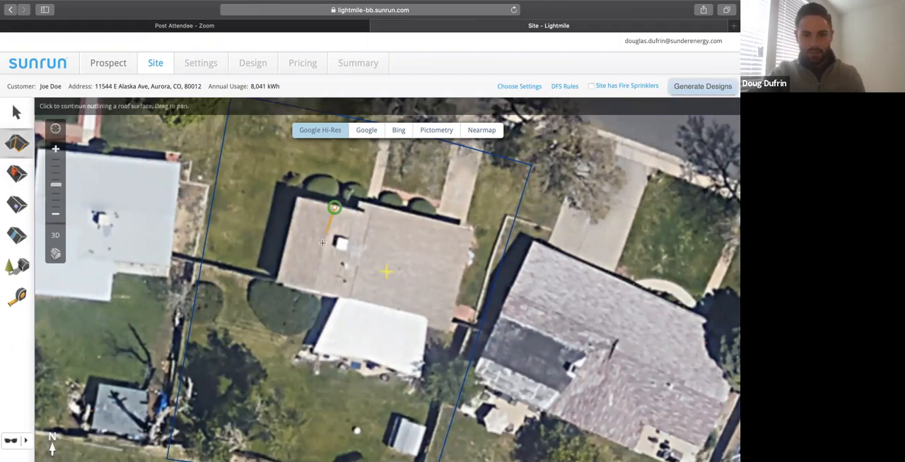
left_click(314, 288)
left_click(275, 282)
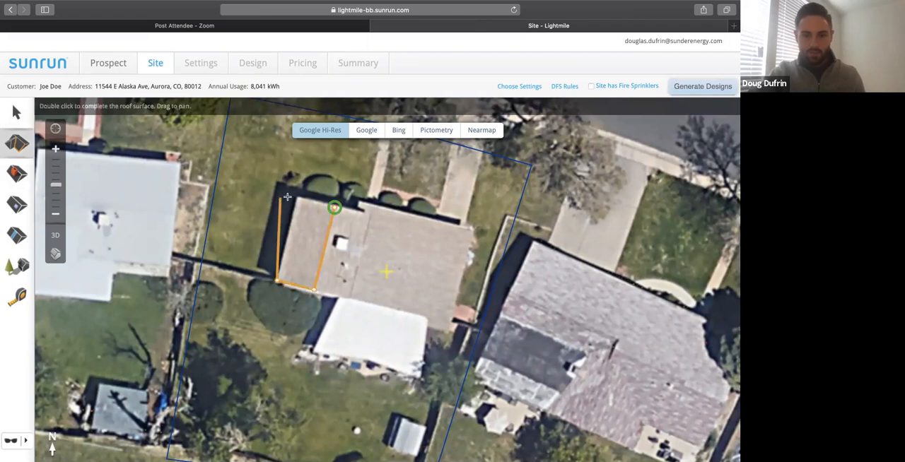
left_click(298, 198)
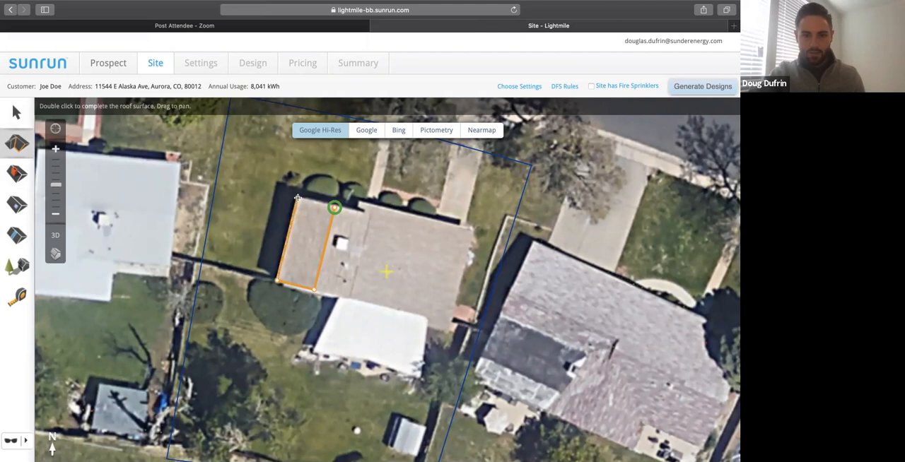
left_click(334, 207)
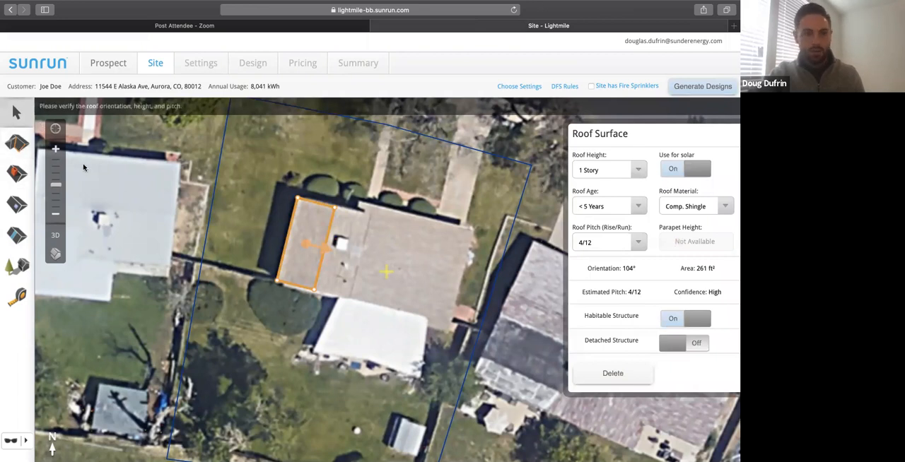
Outline the large eastern section of the house roof as a second roof surface, following the small jog at its northwest corner.
left_click(17, 144)
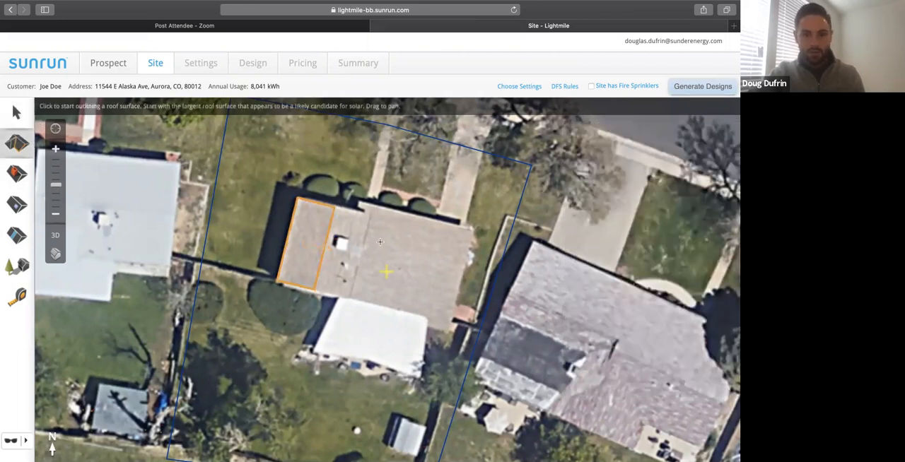
left_click(358, 202)
left_click(473, 229)
left_click(446, 326)
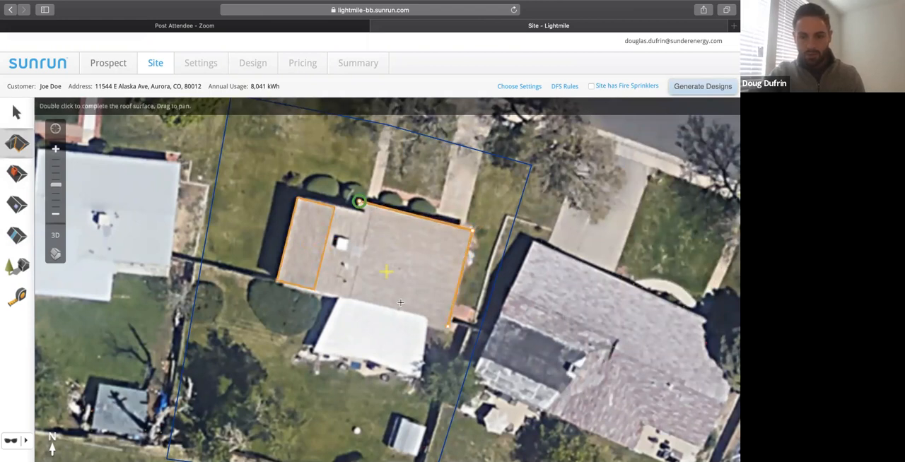
left_click(348, 301)
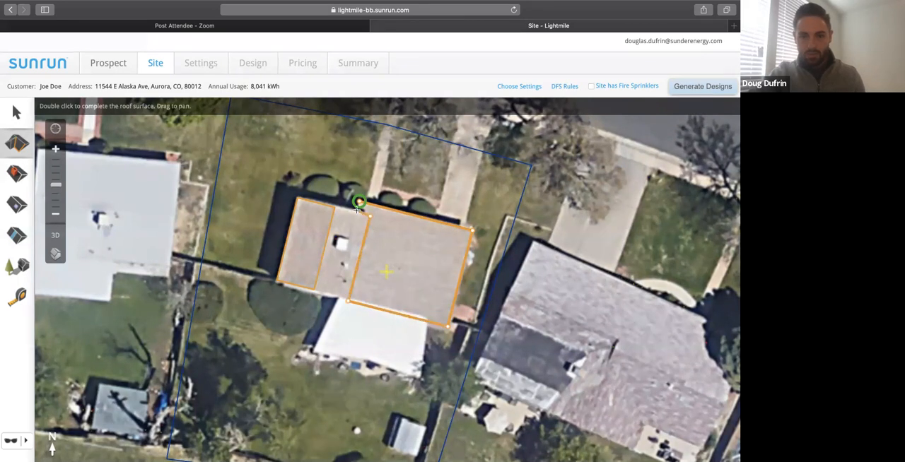
left_click(360, 202)
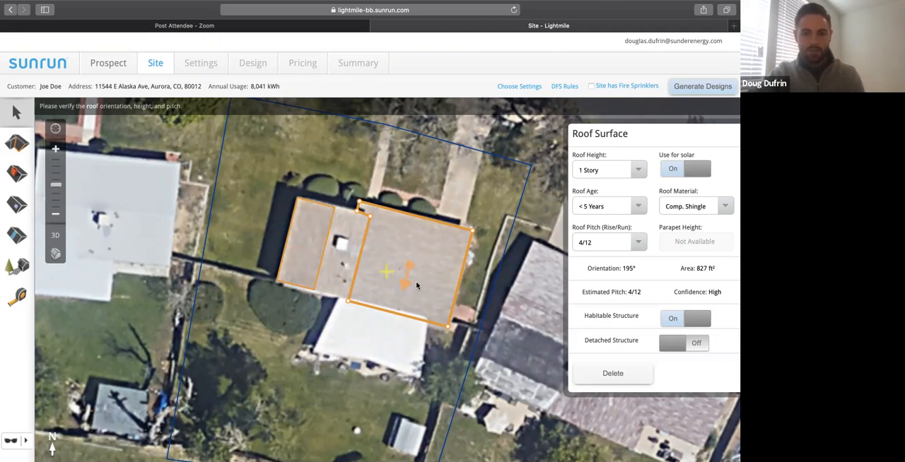
Place a small vertical obstruction near the middle of the large eastern roof surface.
left_click(17, 174)
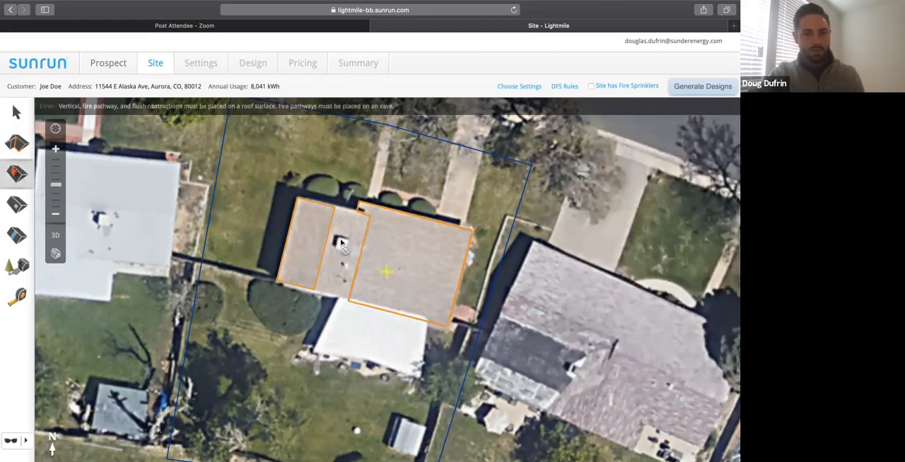
left_click(399, 270)
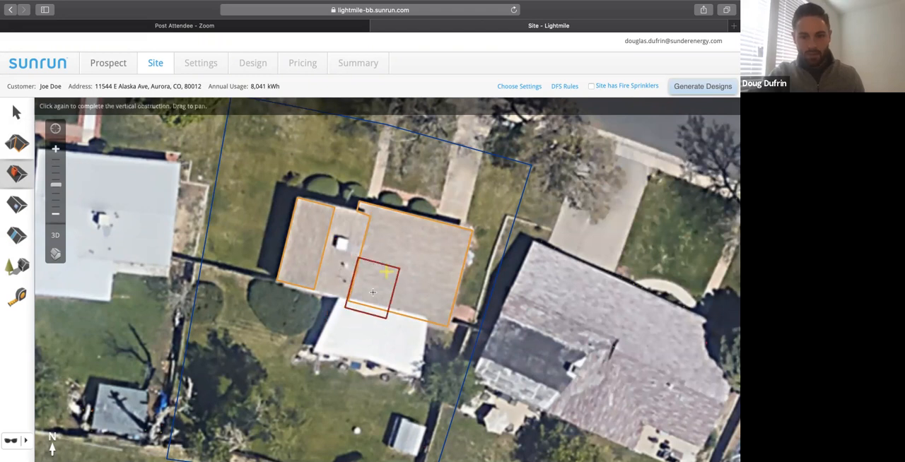
left_click(398, 268)
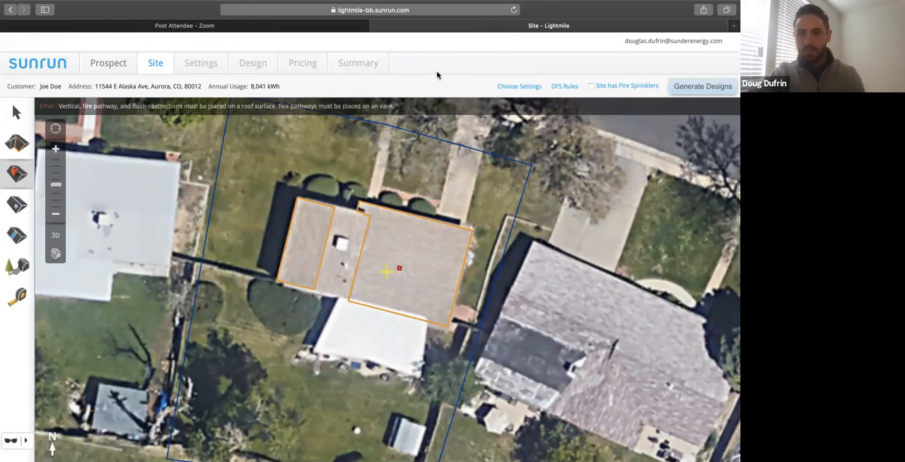
Generate the designs, select the two 4.90 kWp LONGi options with 14 x LR4-60HPB-350M modules, and view them.
left_click(683, 86)
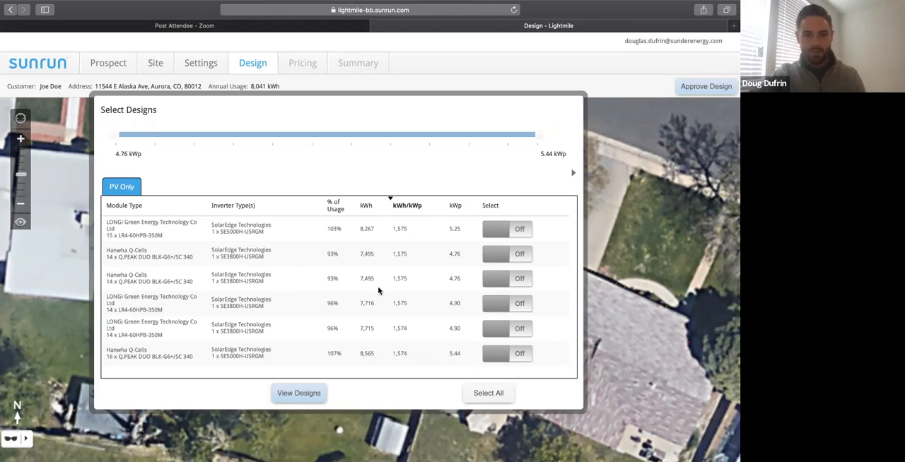
left_click(489, 307)
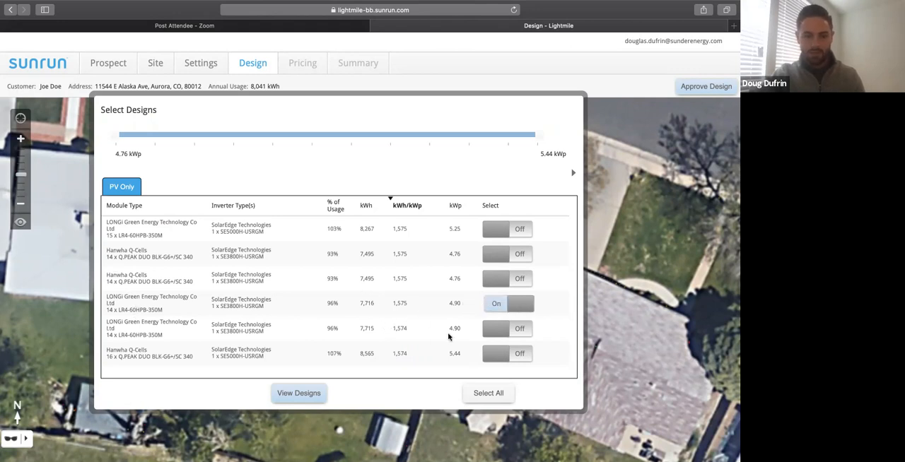
left_click(503, 332)
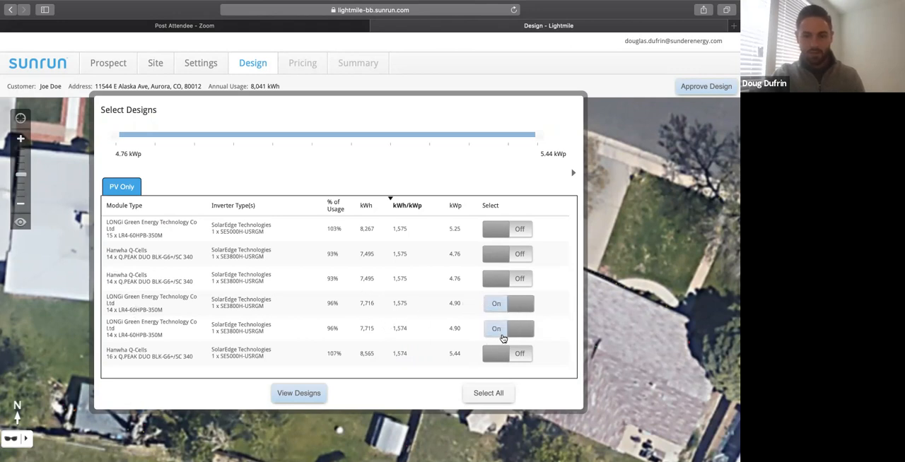
left_click(298, 394)
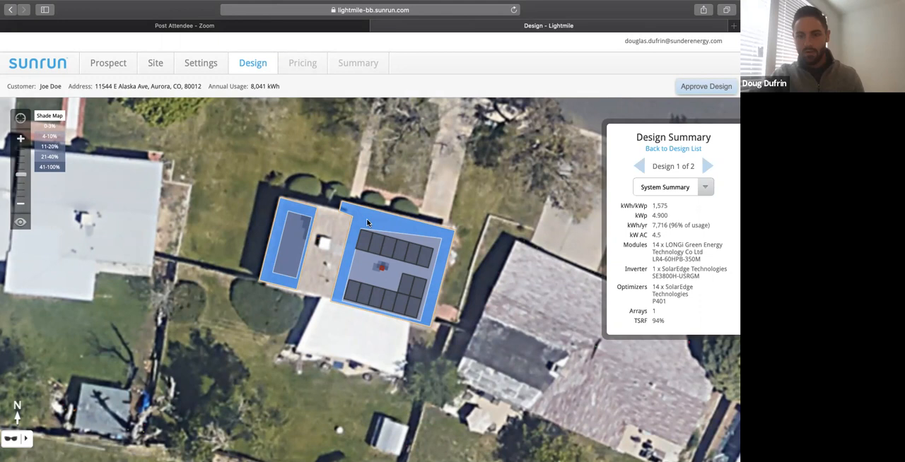
Review the design settings and restrict the module manufacturers to LONGi Green Energy Technology Co Ltd only.
left_click(213, 63)
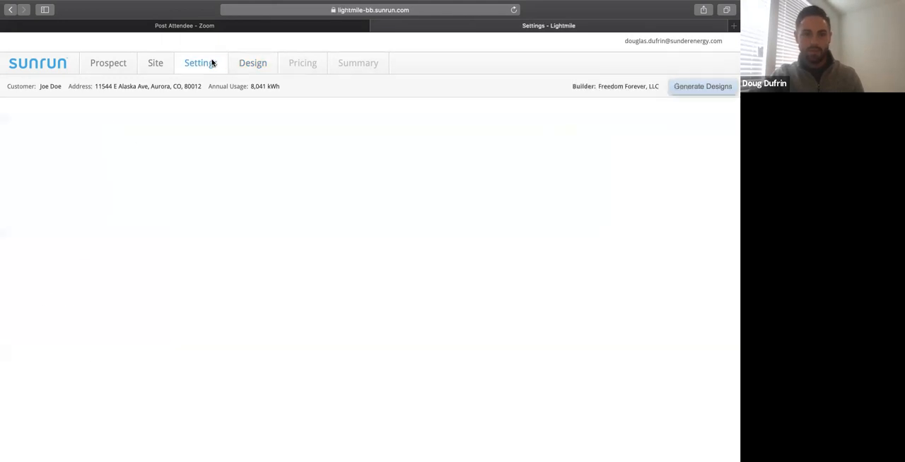
scroll(477, 227, "down", 1)
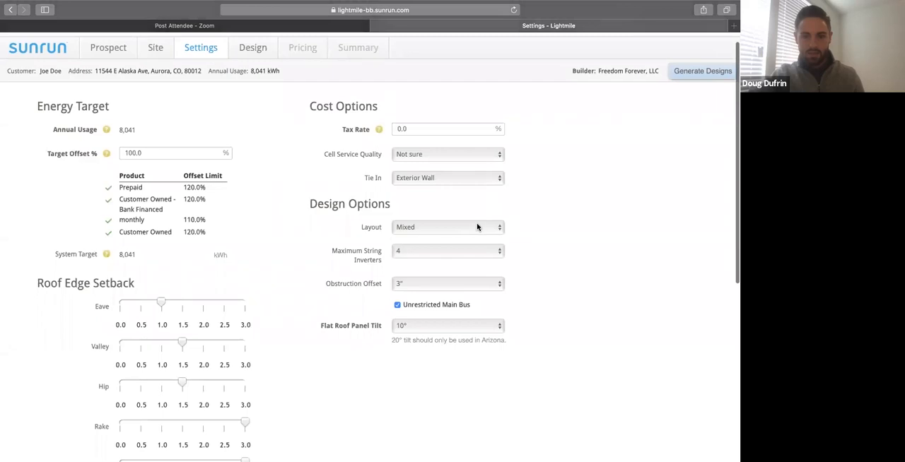
scroll(477, 227, "up", 1)
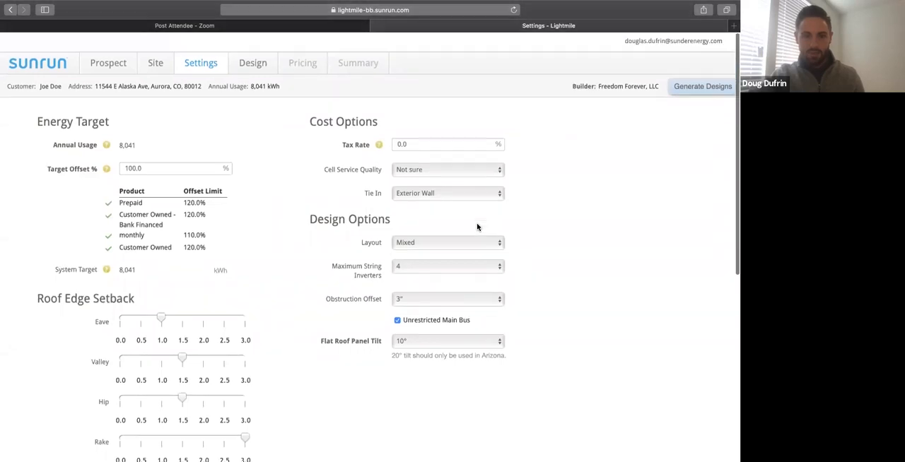
scroll(477, 227, "down", 1)
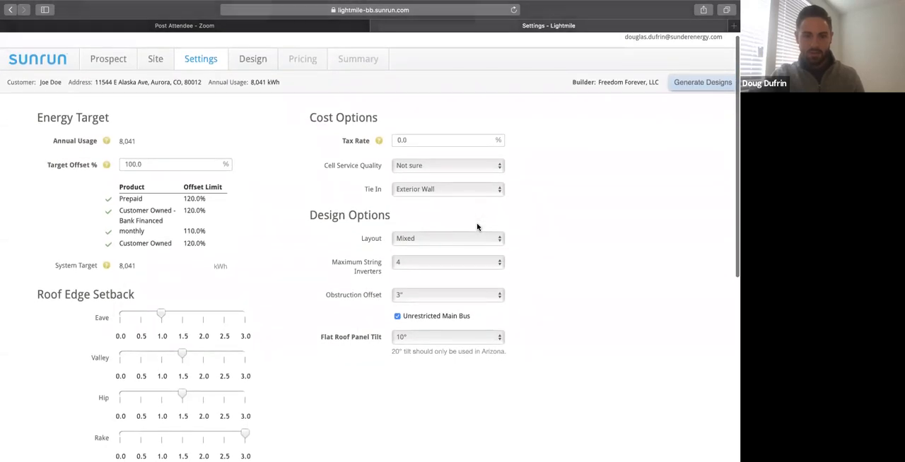
scroll(478, 227, "down", 5)
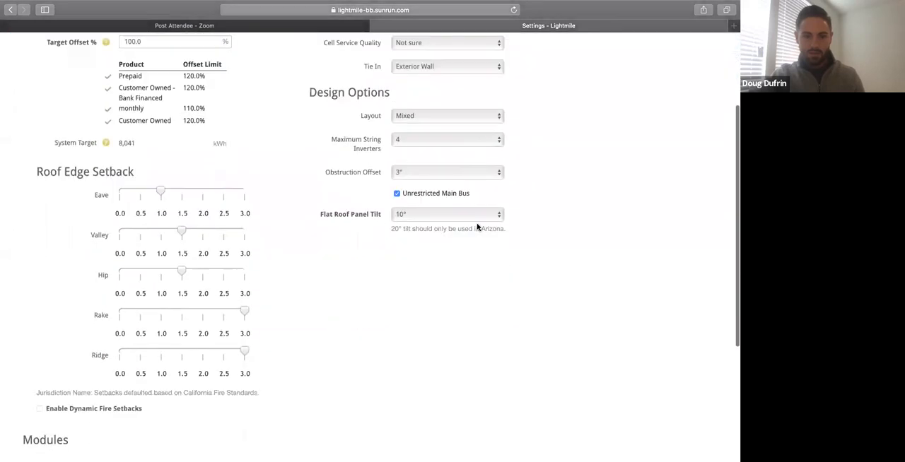
scroll(477, 227, "down", 8)
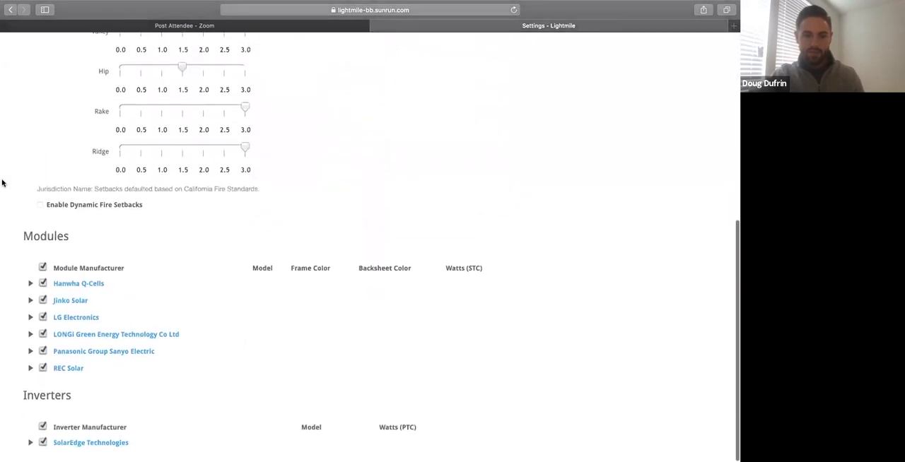
left_click(42, 270)
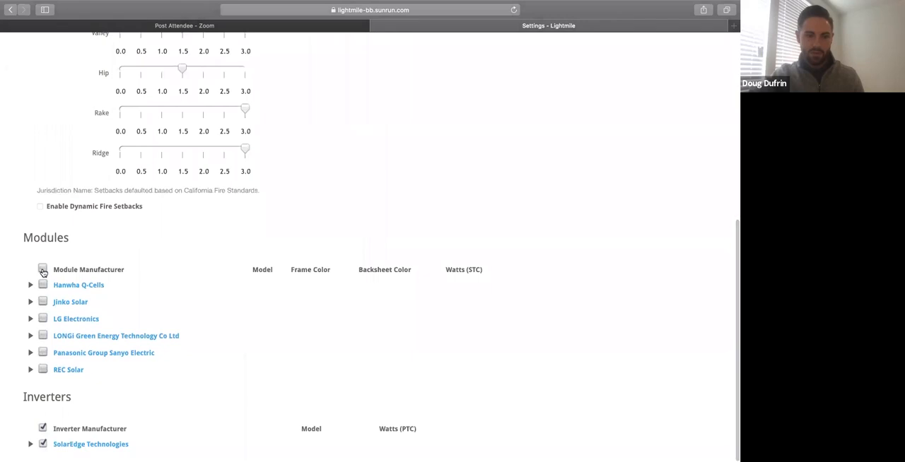
left_click(43, 336)
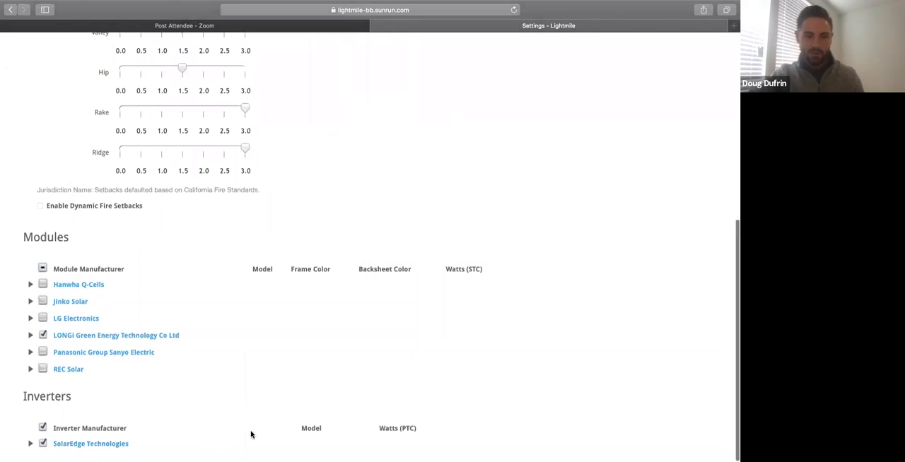
Regenerate the designs with the LONGi-only settings, select all three resulting options, and view them on the roof.
scroll(253, 440, "up", 5)
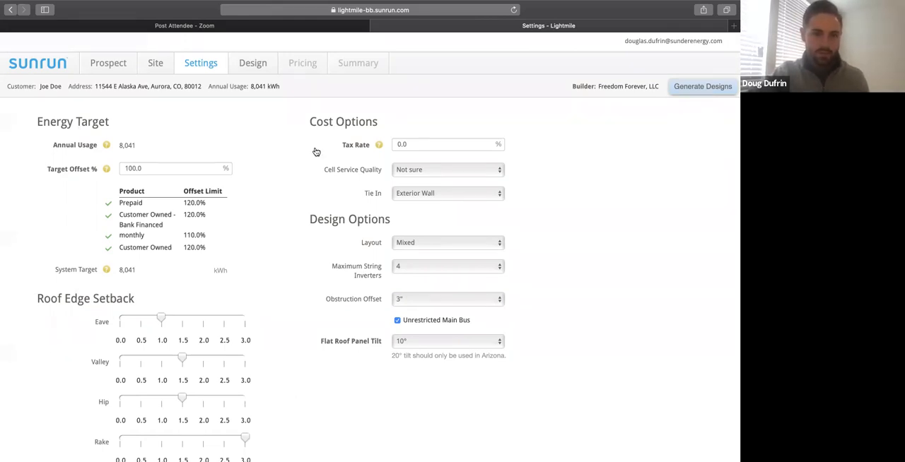
scroll(344, 329, "down", 10)
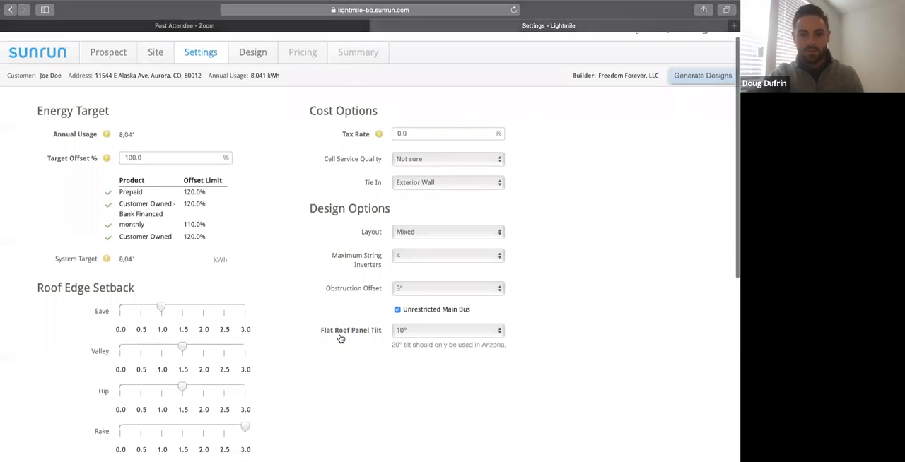
scroll(355, 312, "up", 10)
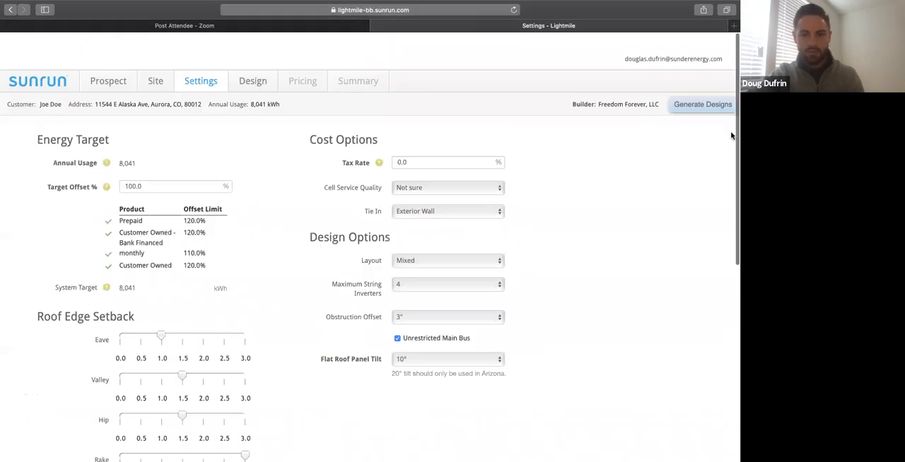
left_click(705, 87)
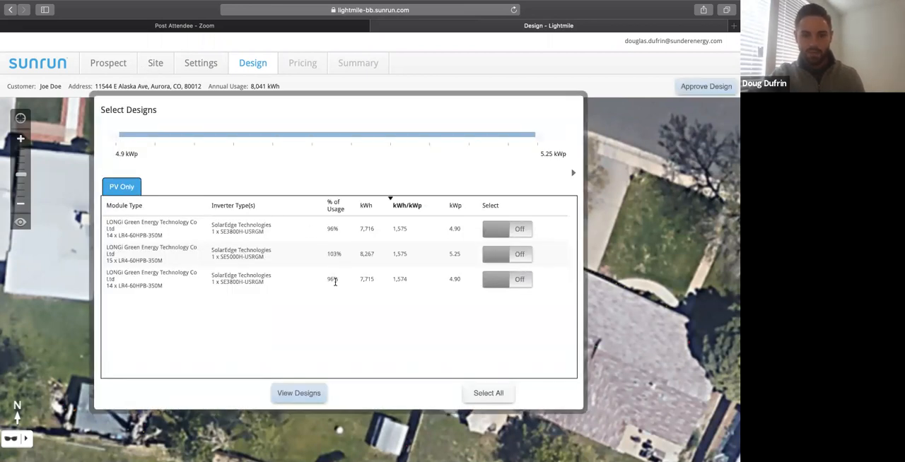
left_click(517, 231)
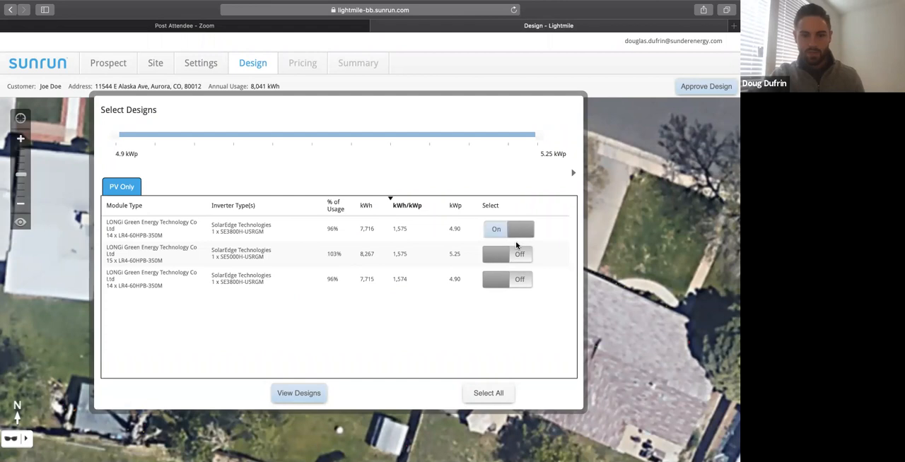
left_click(517, 254)
left_click(517, 279)
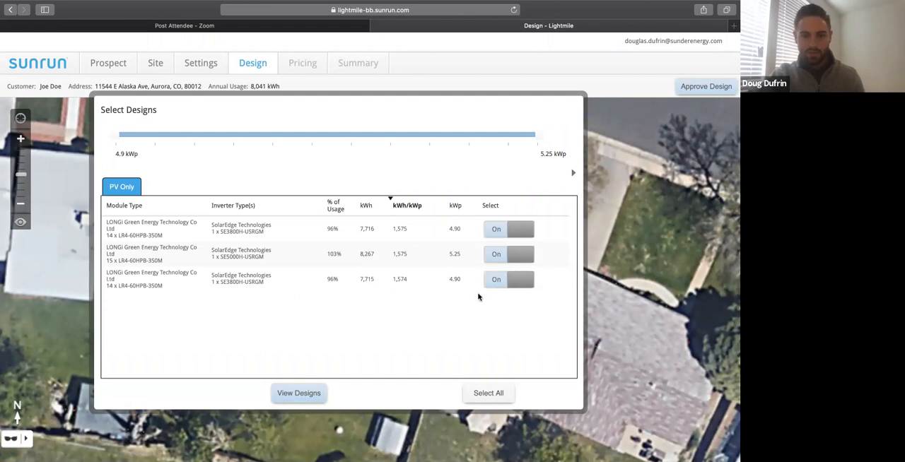
left_click(297, 397)
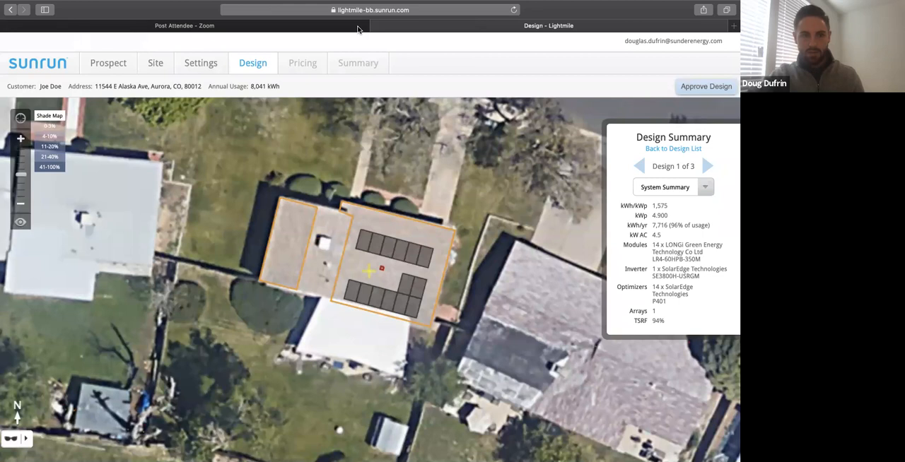
Check the site page, return to the design list, and reselect all three LONGi designs for viewing.
left_click(159, 65)
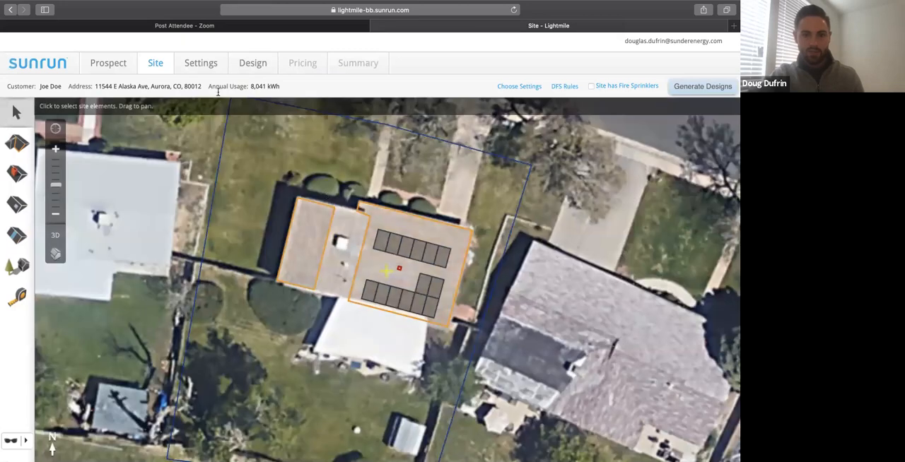
left_click(258, 62)
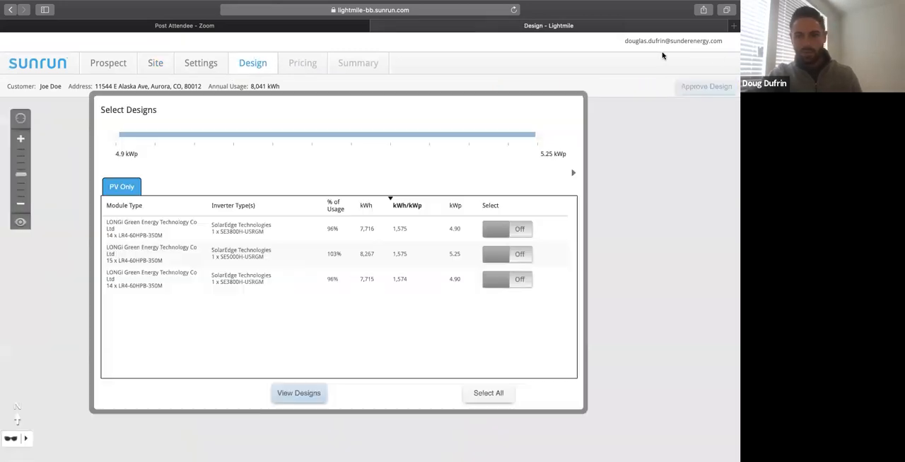
left_click(508, 230)
left_click(505, 254)
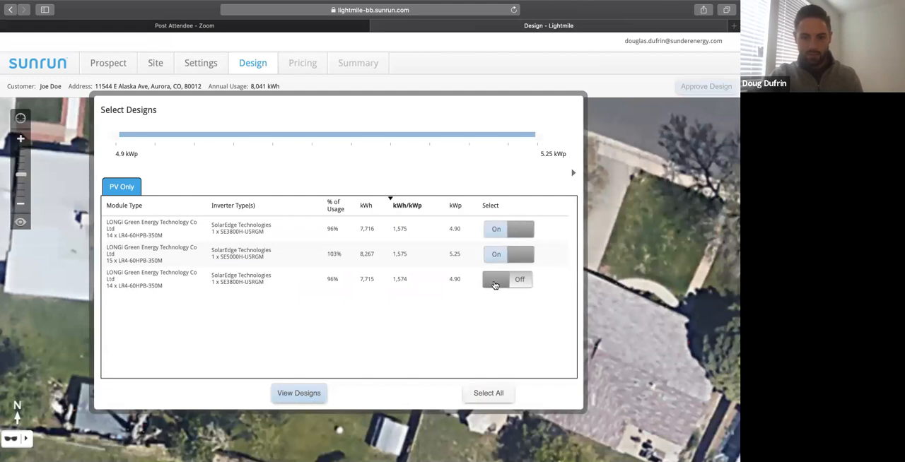
left_click(495, 285)
left_click(303, 396)
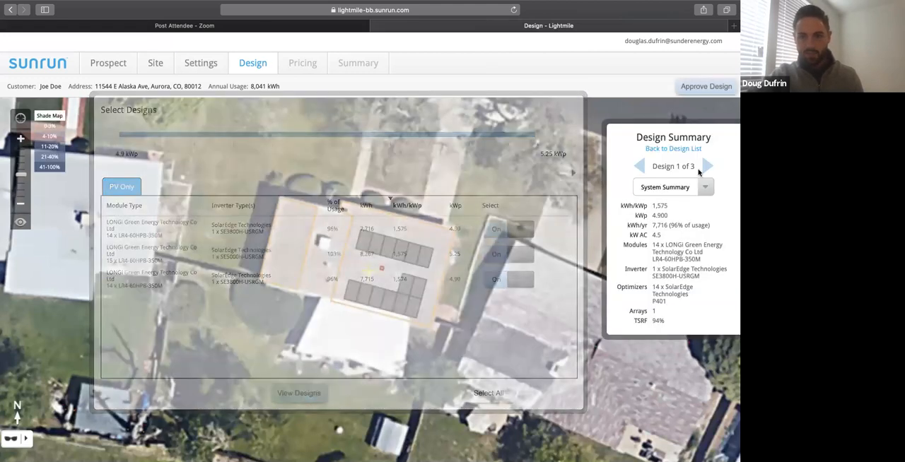
Browse to the third LONGi design, check its available summary views, and approve that design for pricing.
left_click(705, 166)
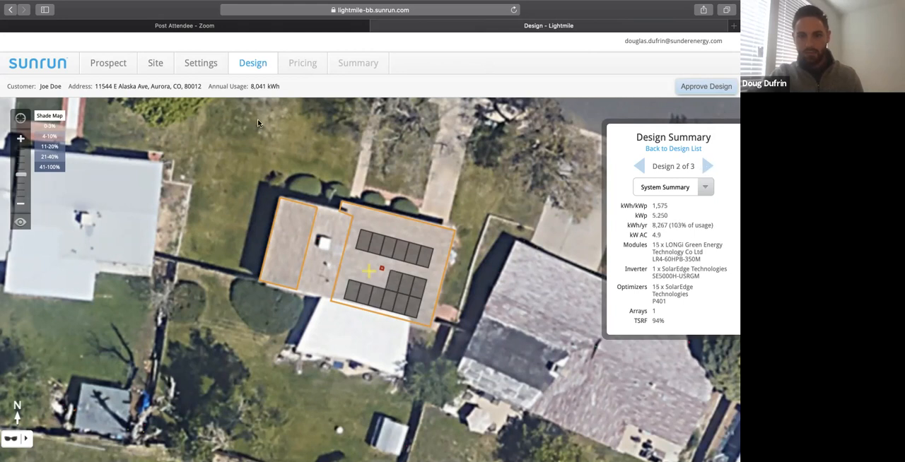
left_click(707, 166)
scroll(304, 265, "down", 3)
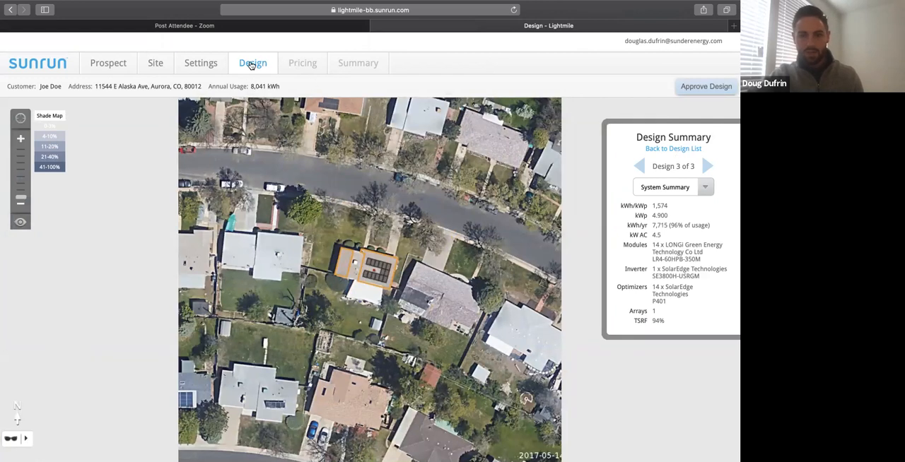
left_click(705, 187)
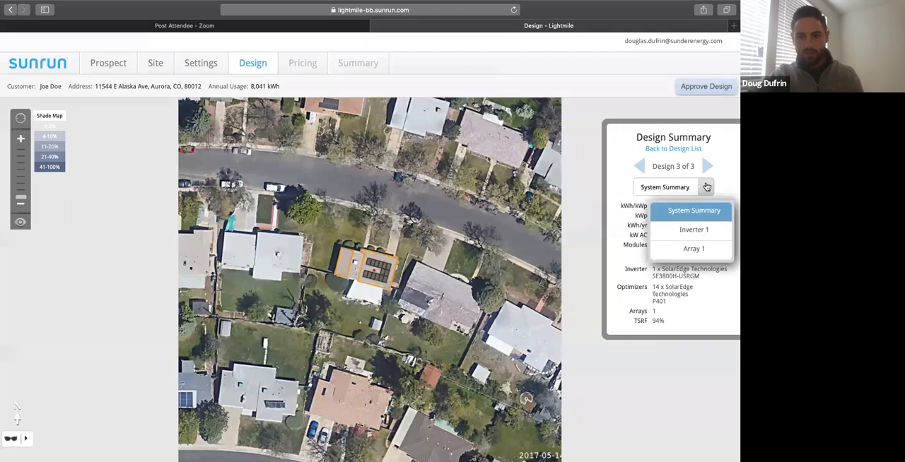
left_click(444, 225)
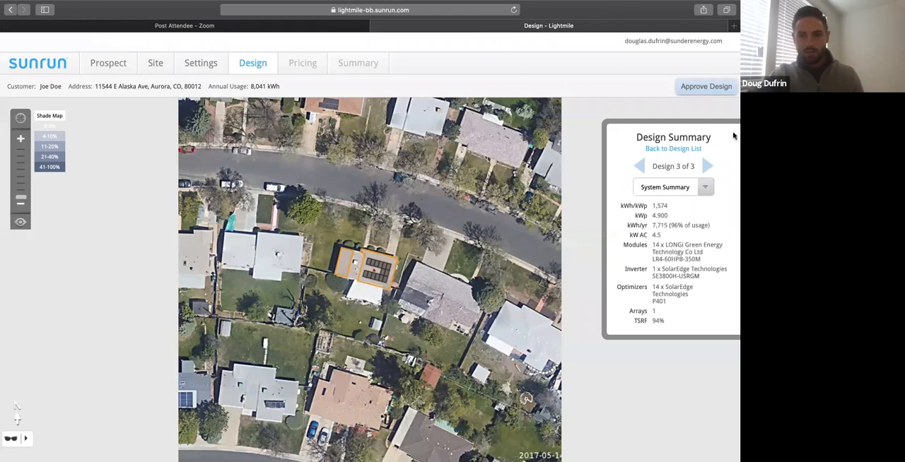
left_click(711, 93)
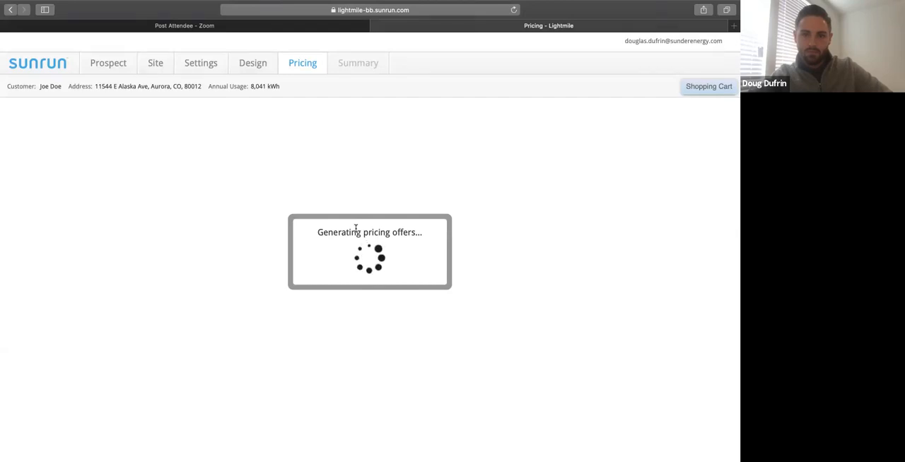
Filter the pricing options to exclude BrightSave Prepaid and limit the upfront amount to $0.
scroll(221, 355, "down", 2)
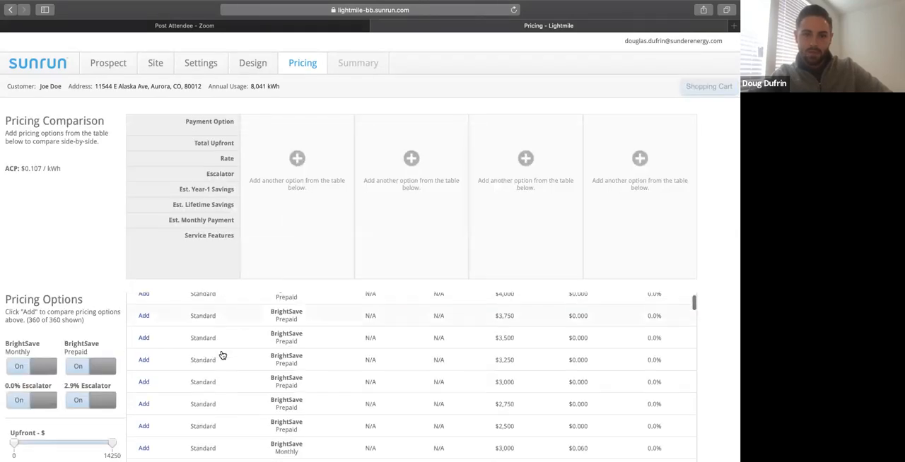
scroll(177, 360, "up", 2)
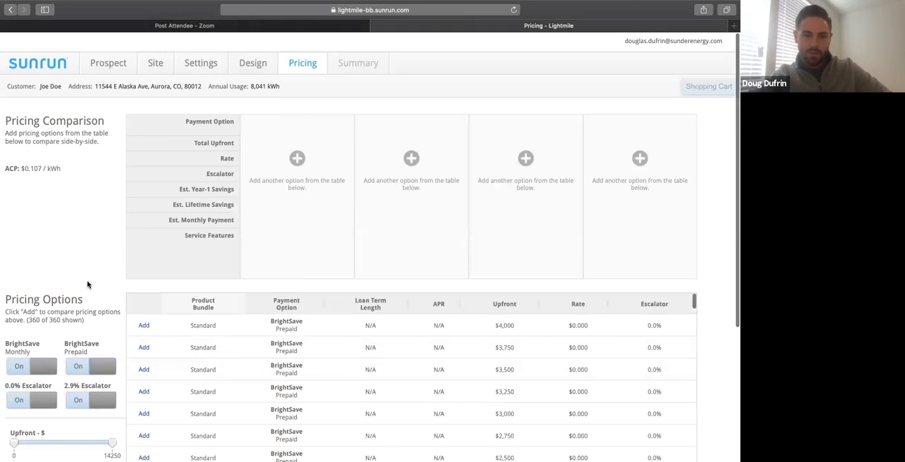
scroll(87, 284, "down", 3)
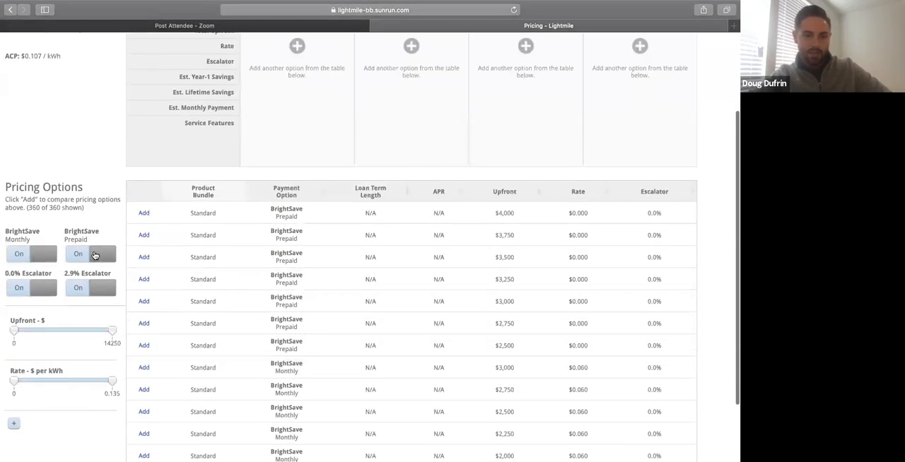
left_click(97, 256)
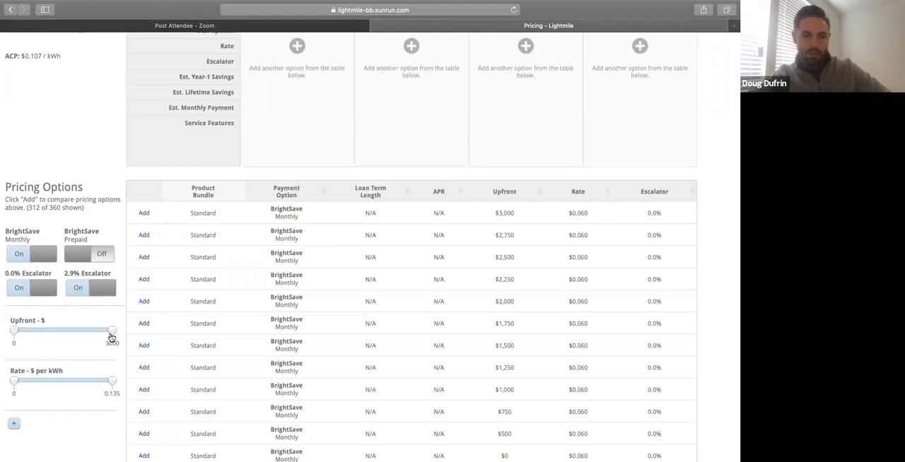
left_click_drag(111, 336, 14, 336)
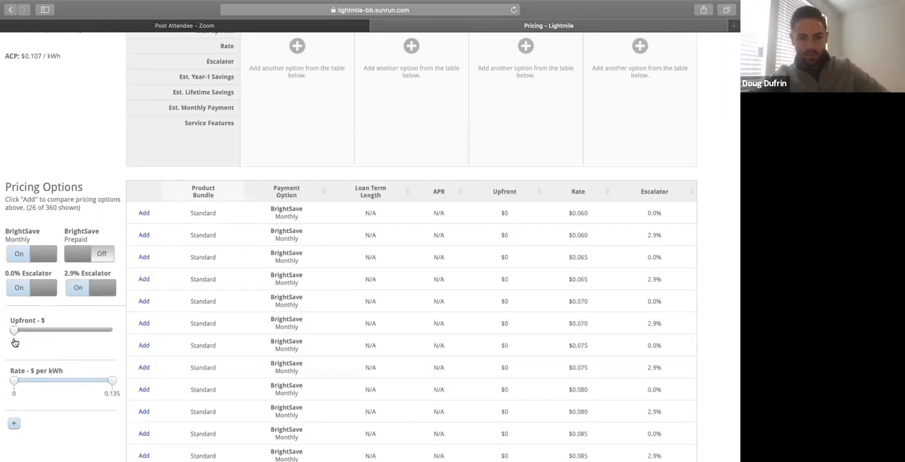
Look through the $0-upfront monthly offers and exclude those with a 2.9% escalator.
scroll(38, 342, "down", 2)
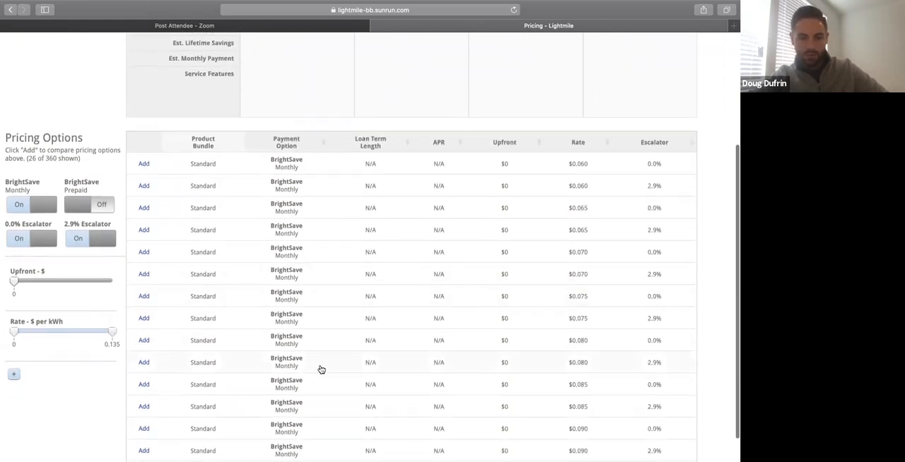
scroll(406, 324, "down", 5)
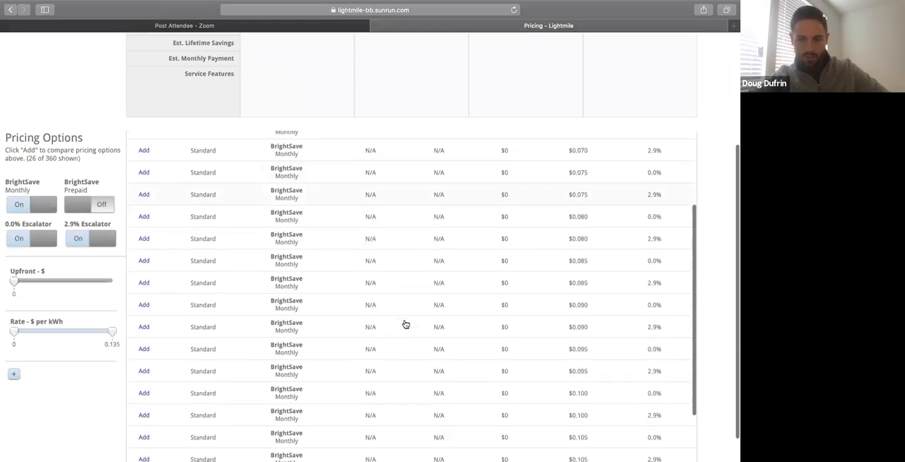
scroll(406, 324, "down", 2)
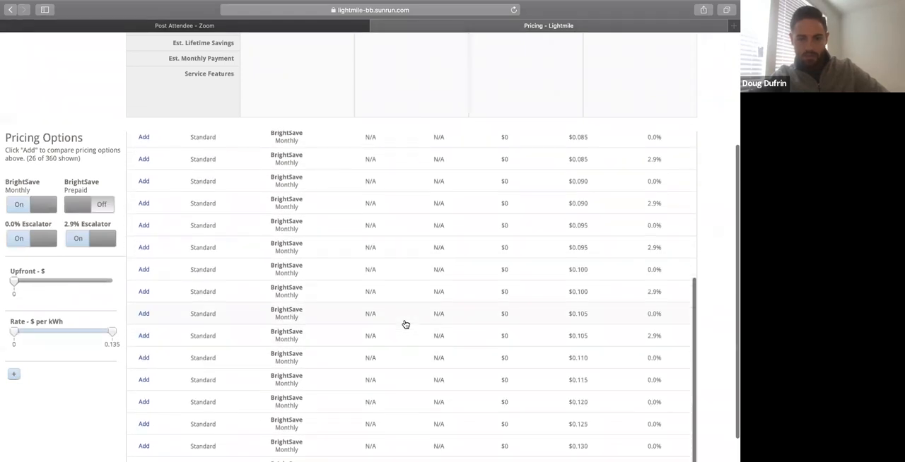
scroll(444, 303, "up", 10)
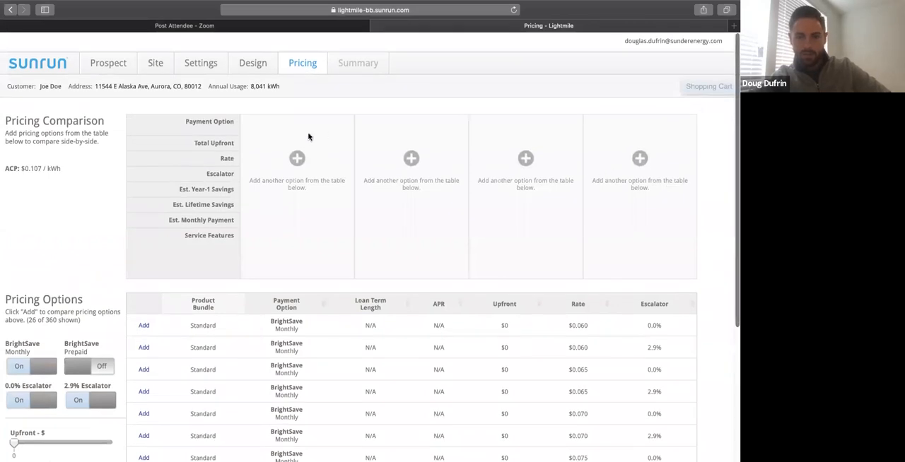
scroll(519, 222, "down", 8)
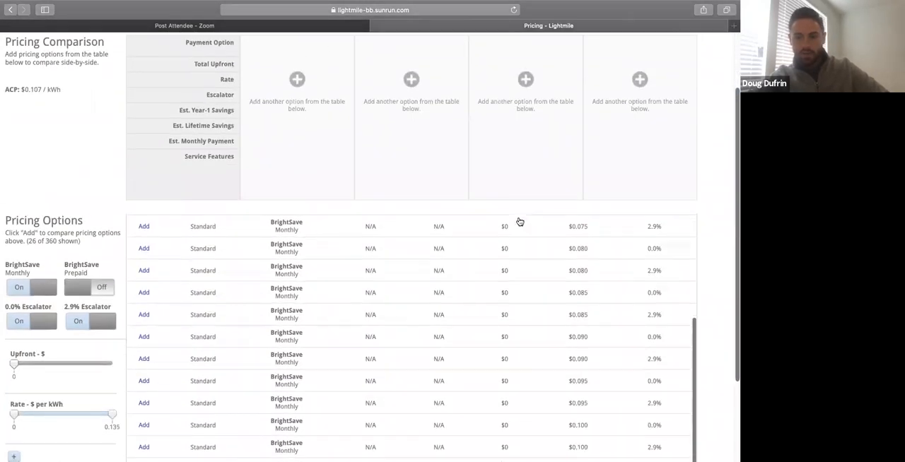
left_click(106, 327)
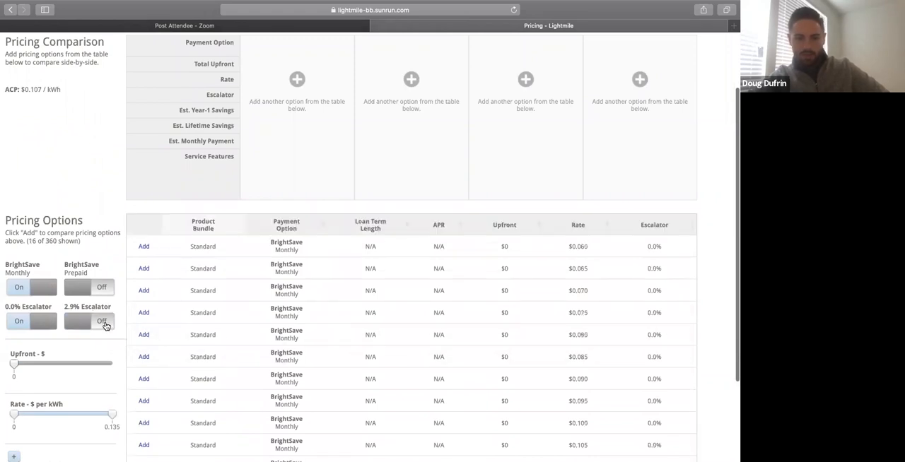
Add the 0.0% escalator BrightSave Monthly options at rates $0.135, $0.125 and $0.115 to the pricing comparison.
scroll(247, 347, "down", 2)
scroll(247, 347, "down", 3)
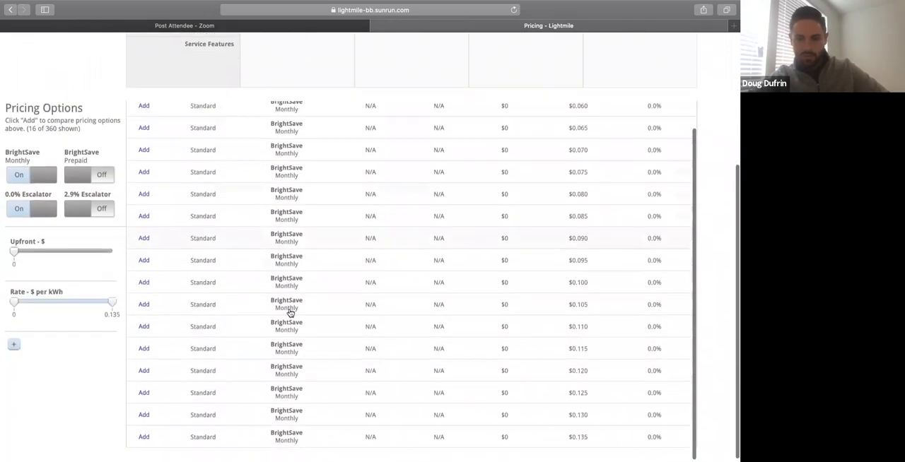
left_click(143, 437)
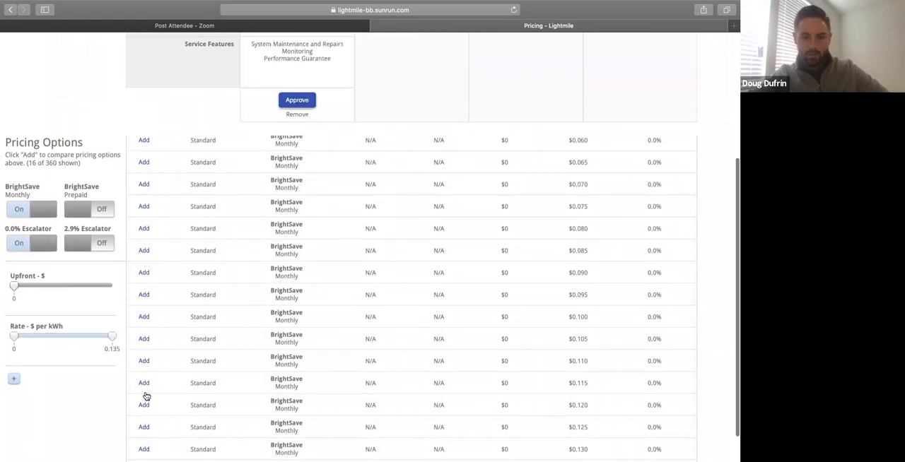
left_click(144, 428)
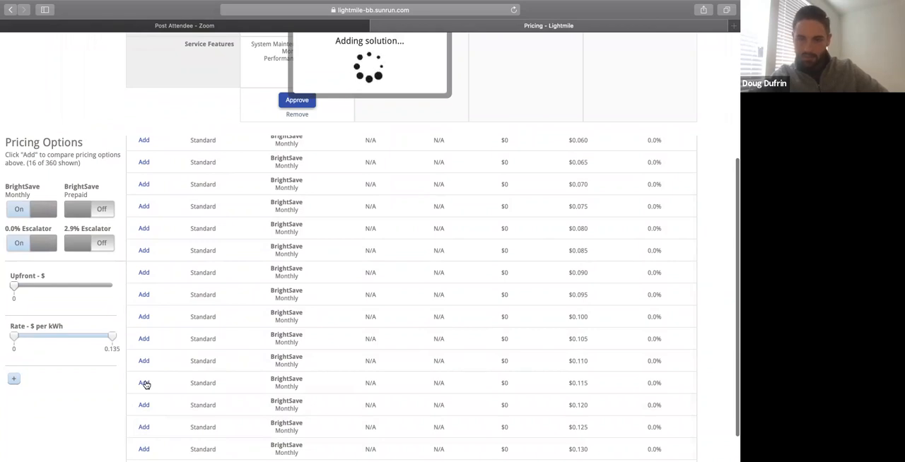
left_click(144, 384)
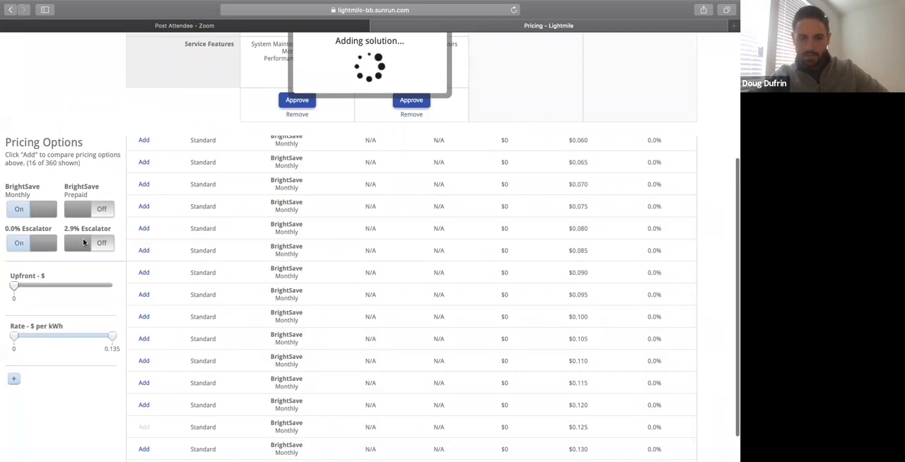
Show only 2.9% escalator offers and add the $0.105 BrightSave Monthly option to the comparison.
left_click(82, 245)
left_click(25, 239)
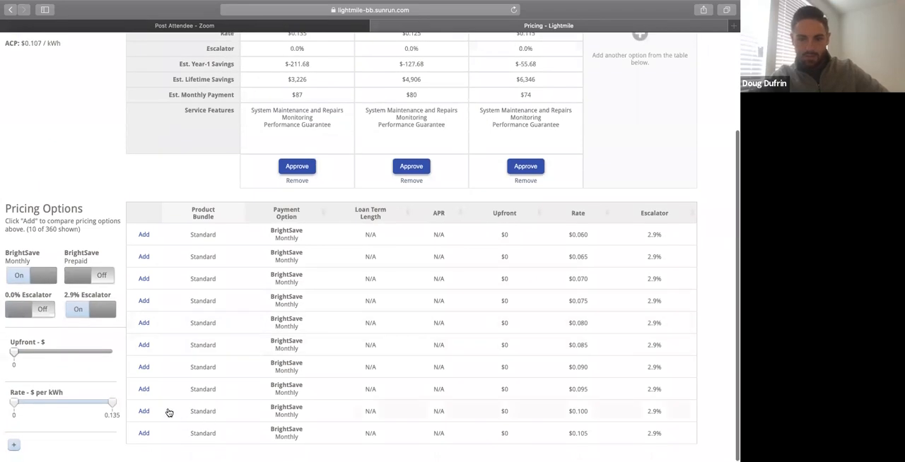
left_click(143, 434)
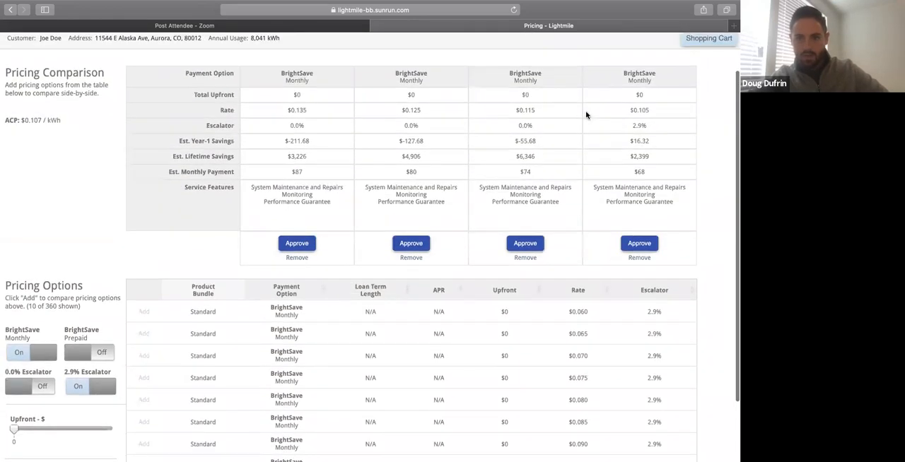
Compare the estimated monthly payments and first-year savings of the four BrightSave Monthly options.
scroll(587, 115, "down", 1)
left_click_drag(652, 159, 414, 160)
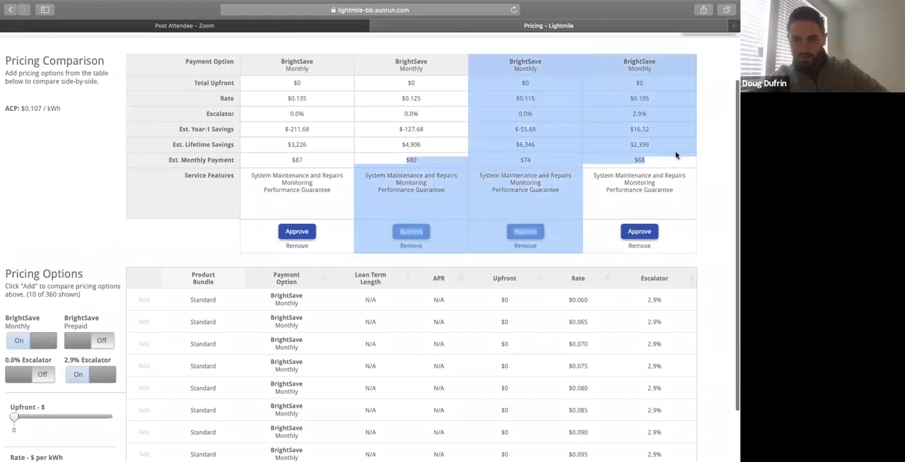
left_click(717, 154)
left_click_drag(647, 161, 613, 159)
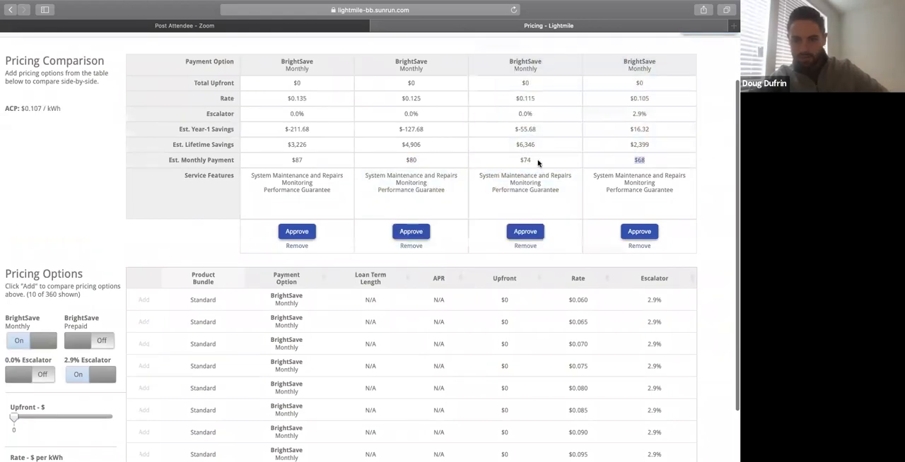
left_click_drag(537, 164, 438, 160)
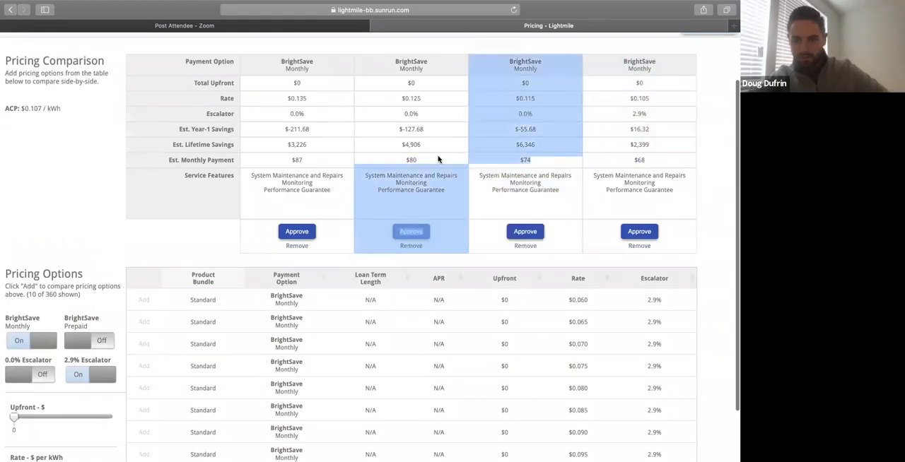
left_click(282, 129)
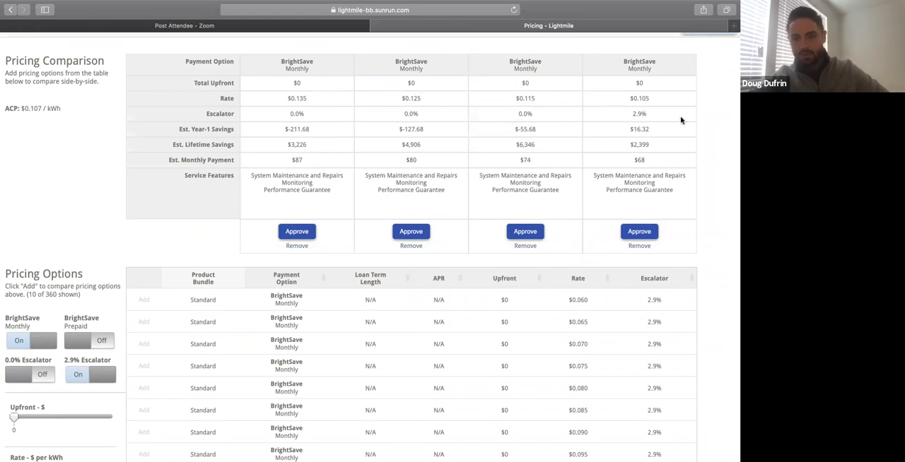
Approve the BrightSave Monthly option with the $0.105 rate and 2.9% escalator.
scroll(715, 213, "down", 2)
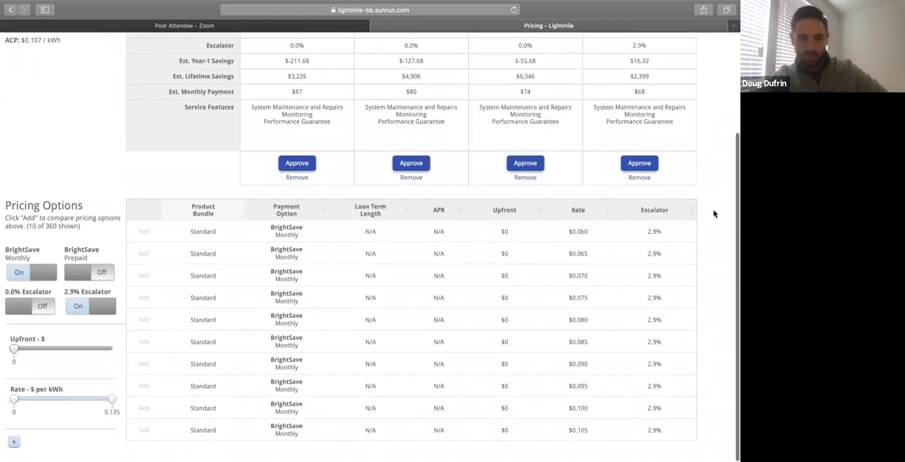
scroll(714, 214, "up", 4)
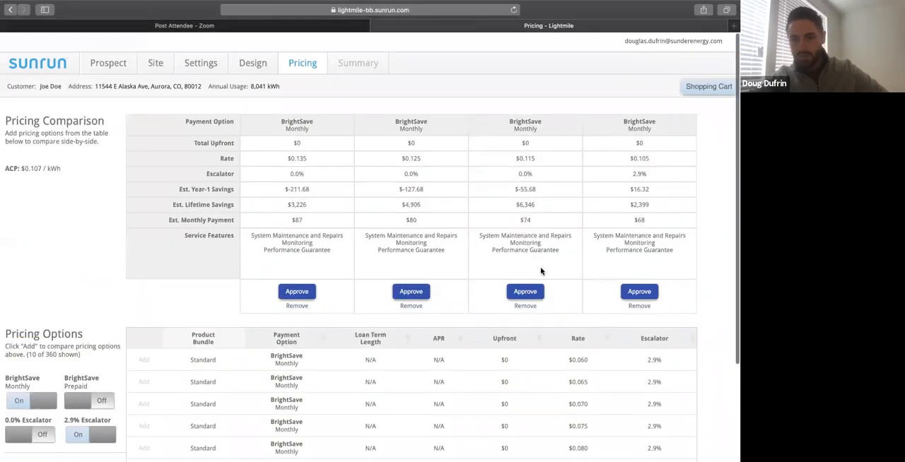
left_click(627, 291)
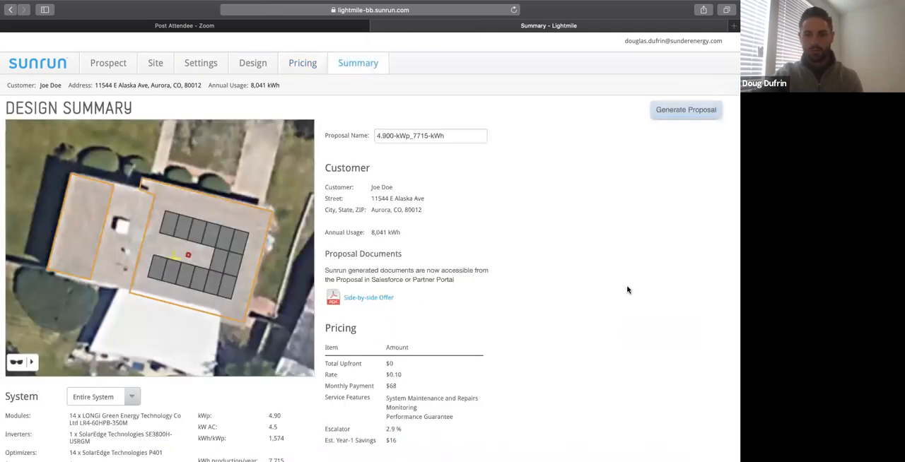
Review the design summary, examining the system details and the rate, monthly payment, escalator and savings under Pricing.
scroll(628, 290, "down", 1)
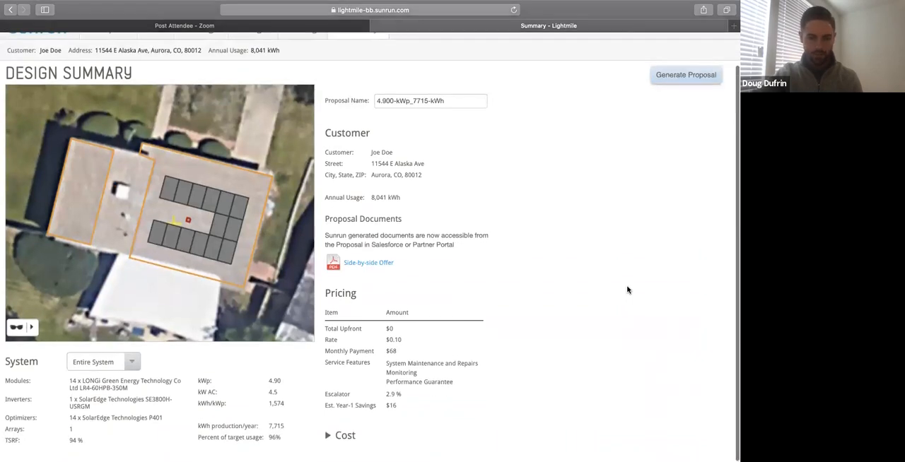
scroll(627, 290, "up", 1)
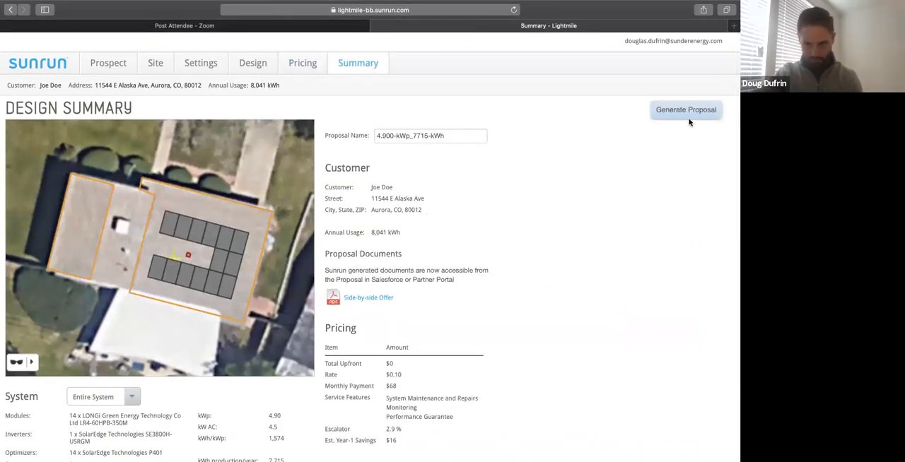
scroll(435, 382, "down", 1)
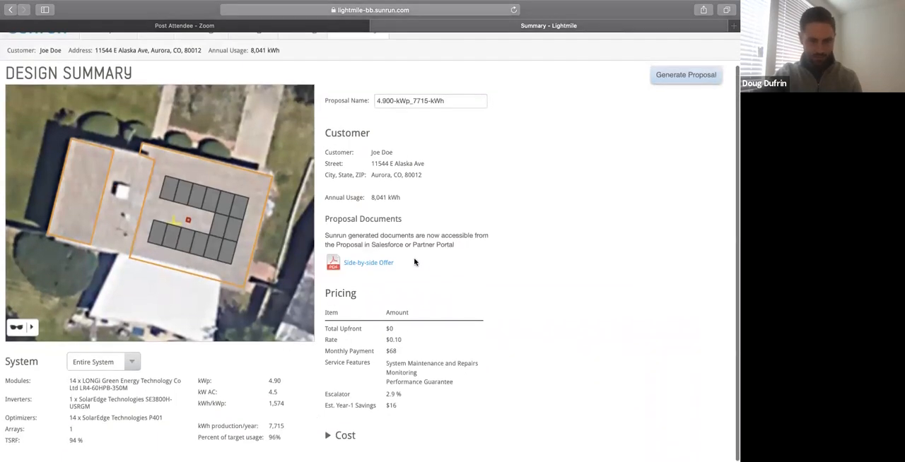
triple_click(372, 338)
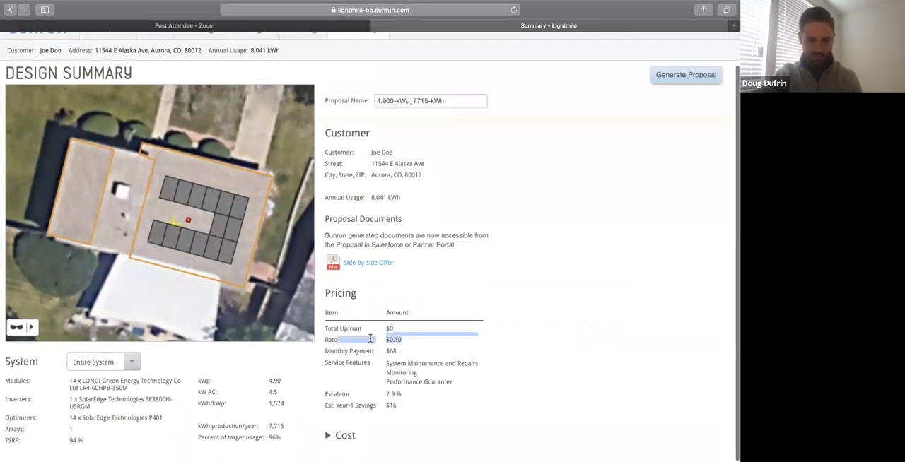
left_click(429, 350)
left_click_drag(417, 342, 572, 226)
left_click(573, 222)
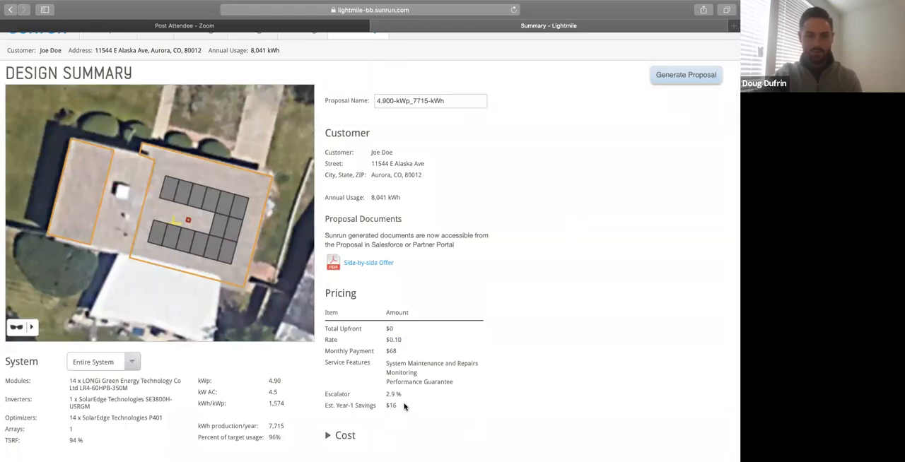
scroll(425, 286, "up", 2)
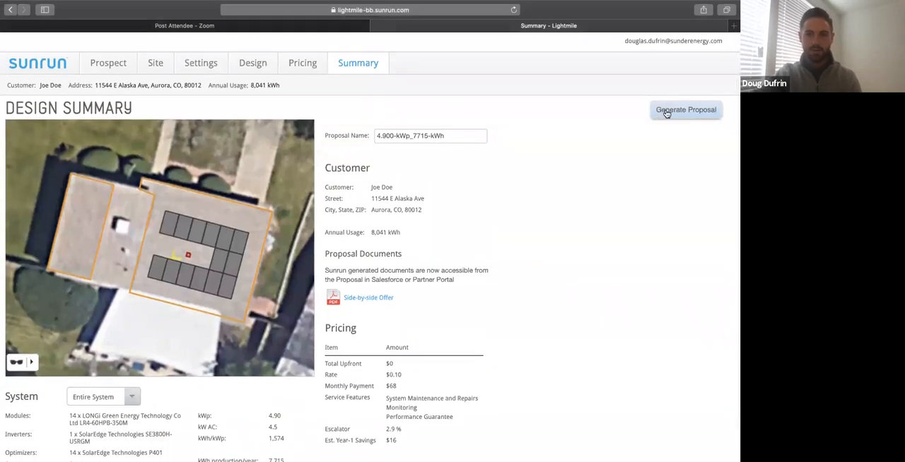
Generate the proposal from the design summary and return to the prospect record.
left_click(665, 112)
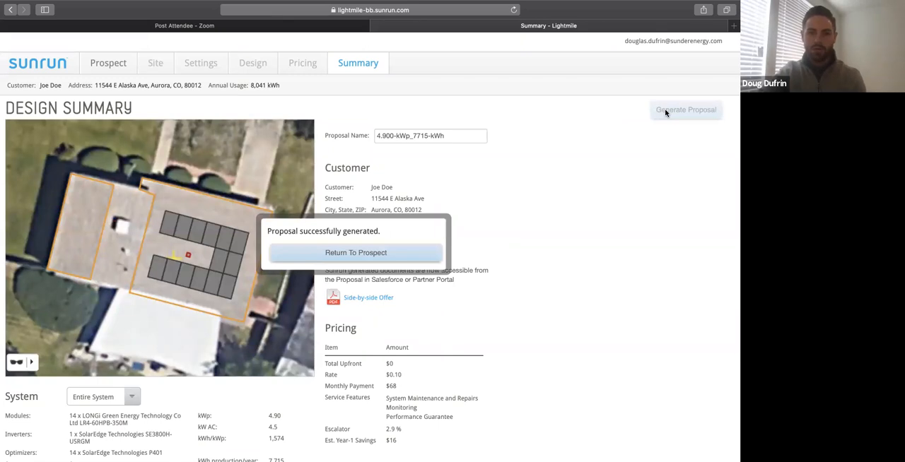
left_click(362, 253)
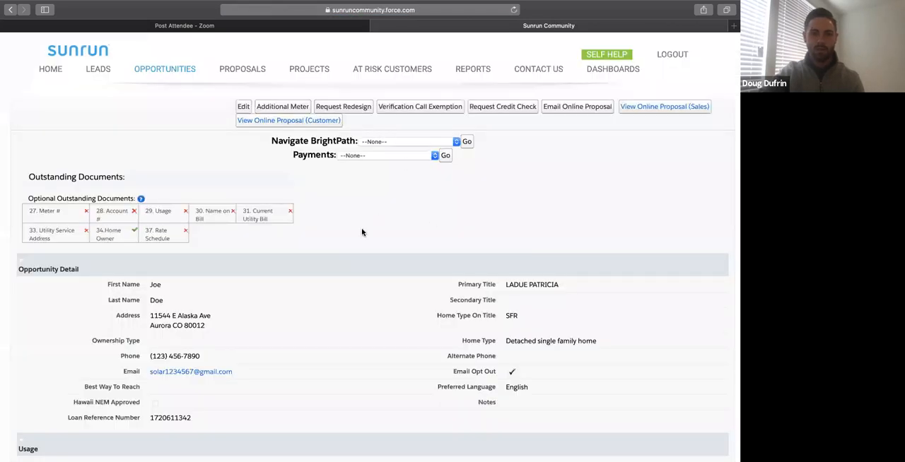
Look through the opportunity record and open its newly generated proposal.
scroll(361, 232, "down", 5)
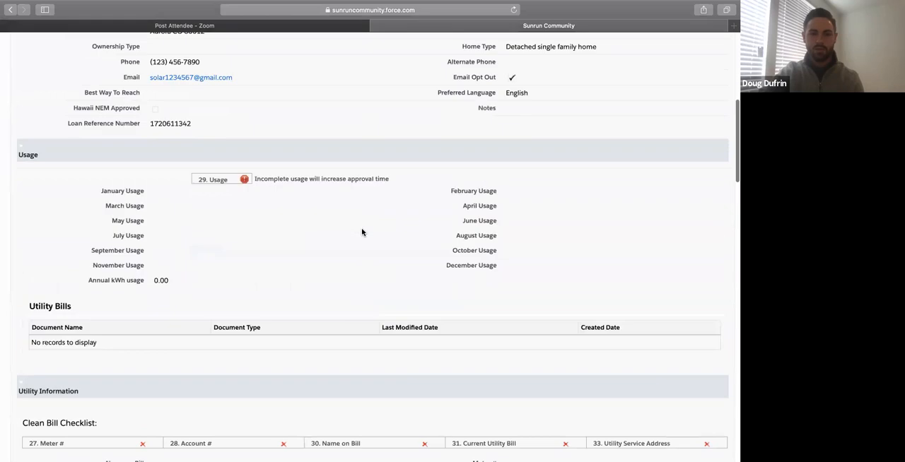
scroll(361, 231, "up", 5)
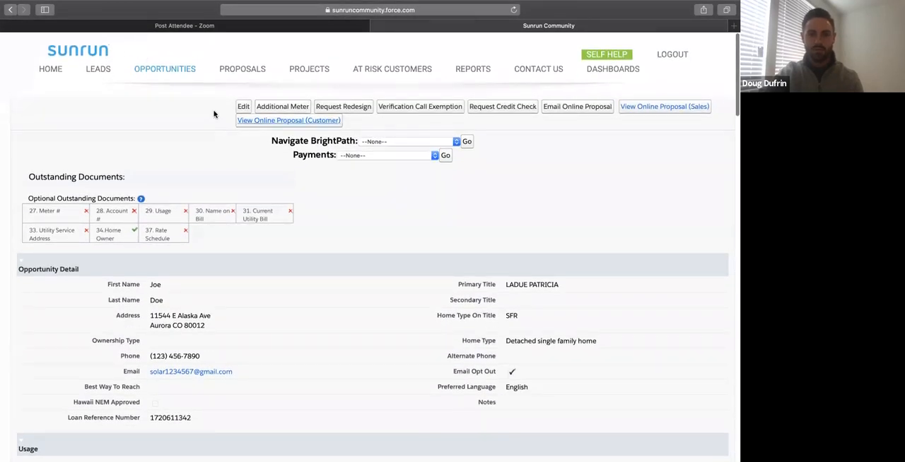
scroll(330, 253, "down", 1)
scroll(330, 253, "up", 1)
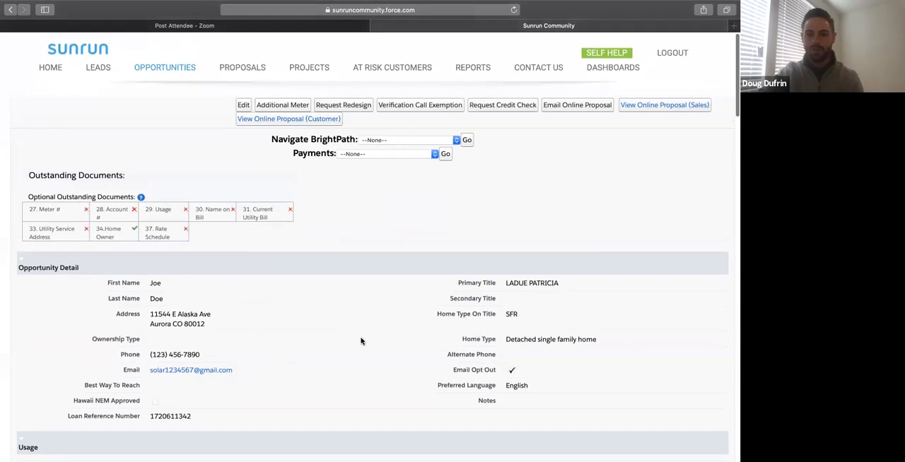
scroll(362, 340, "down", 10)
scroll(361, 340, "down", 5)
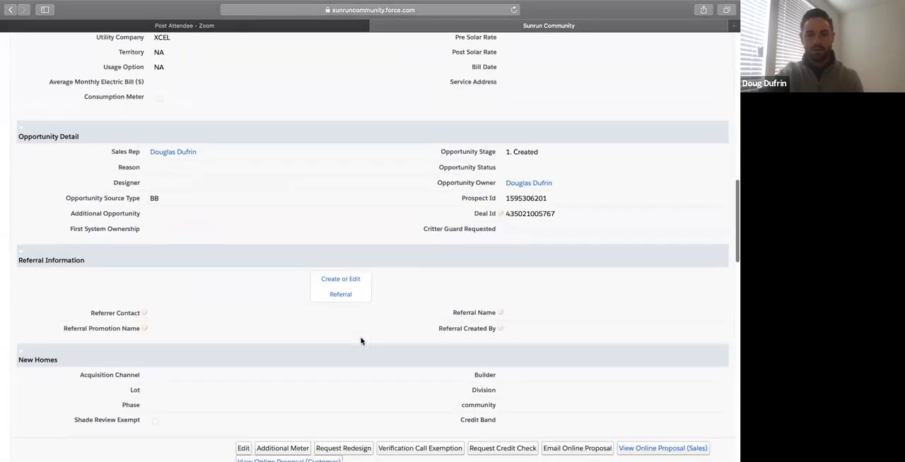
left_click(56, 299)
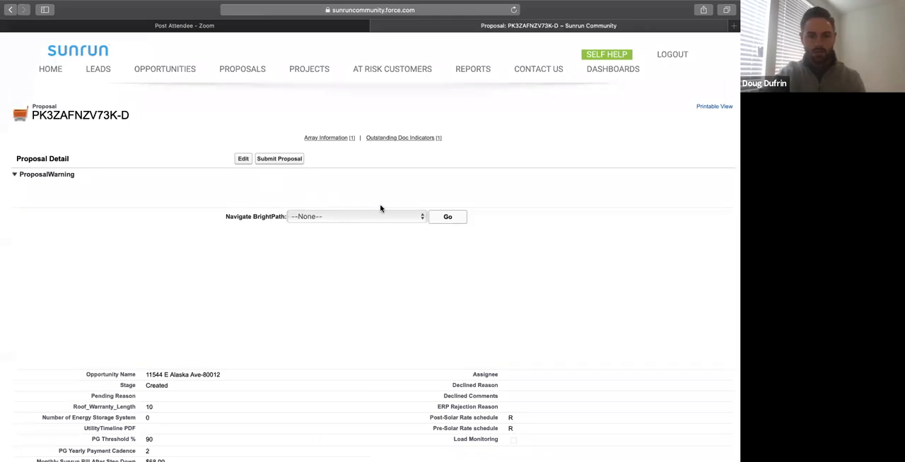
Open the Initiate eSignature form from the proposal's Working Documents and check which document types can be sent for signing.
scroll(380, 206, "down", 10)
scroll(380, 208, "down", 8)
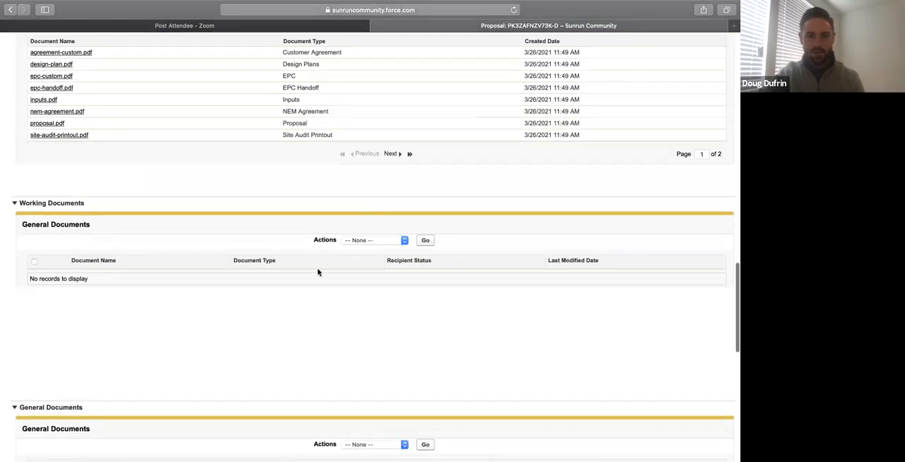
left_click(375, 241)
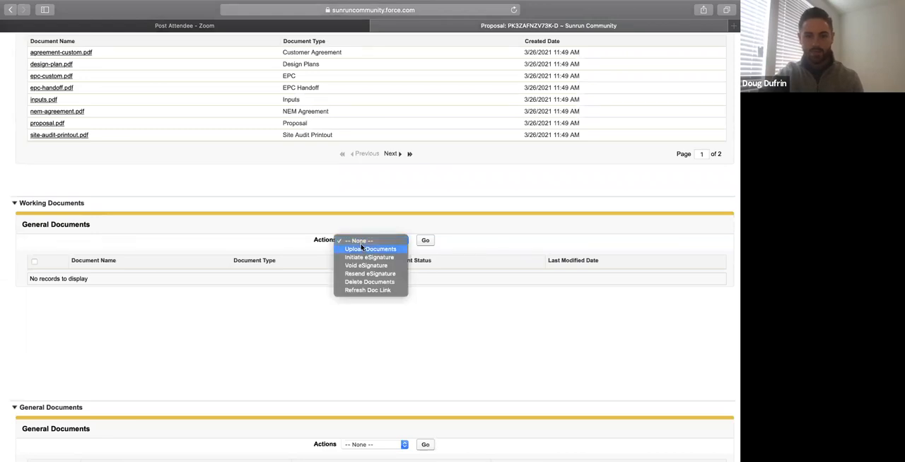
left_click(364, 258)
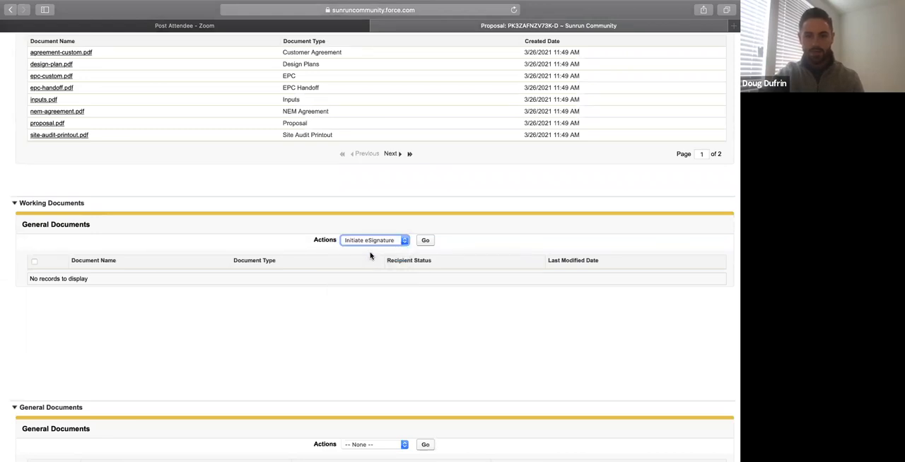
left_click(426, 240)
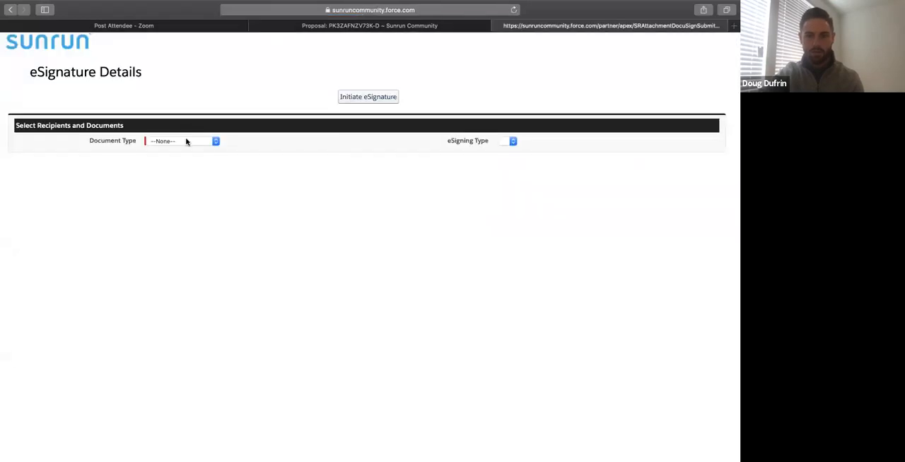
left_click(186, 141)
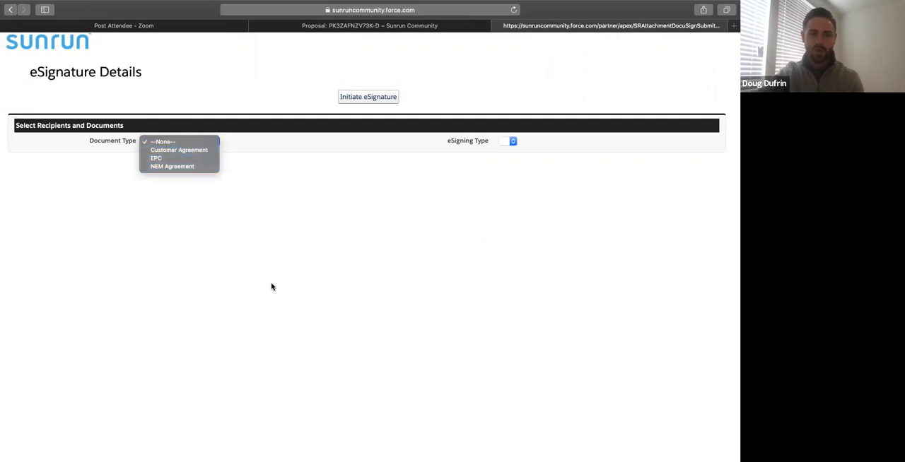
left_click(249, 256)
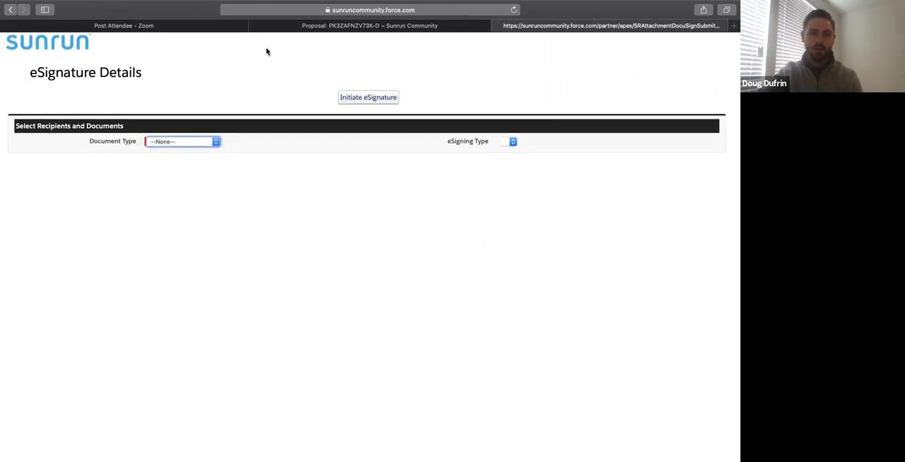
Go back from the proposal to the opportunity record and open its credit check request.
left_click(415, 26)
scroll(430, 131, "up", 20)
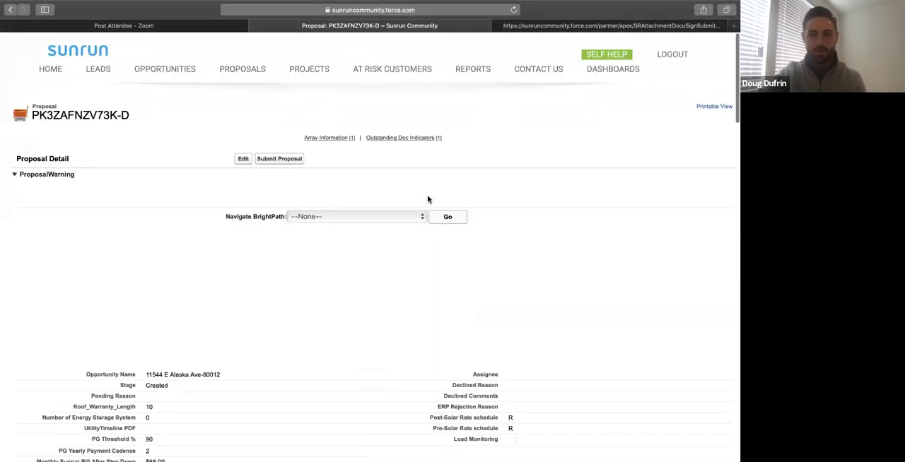
left_click(9, 11)
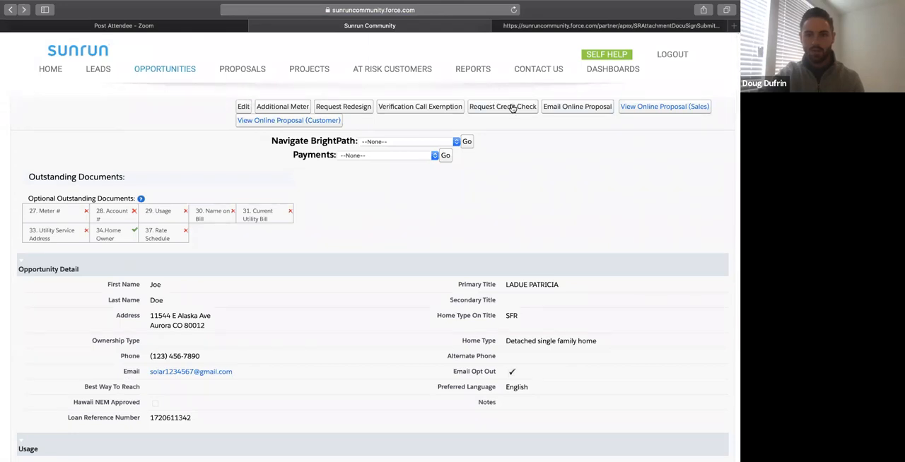
left_click(512, 107)
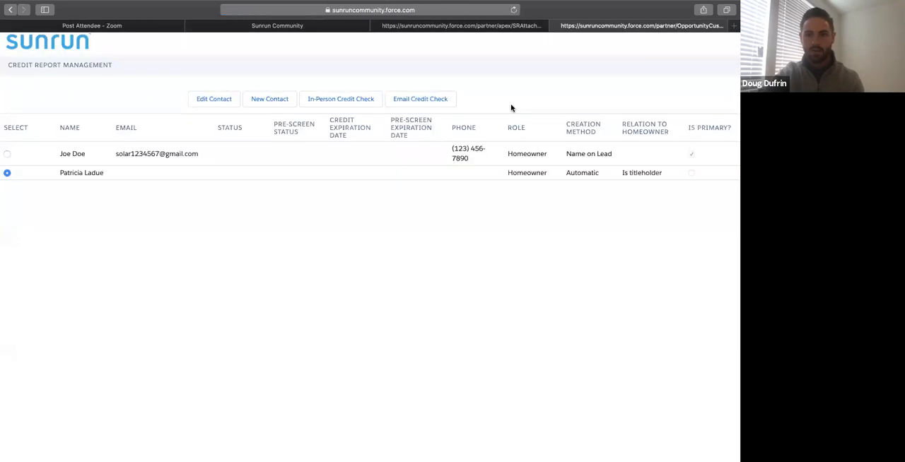